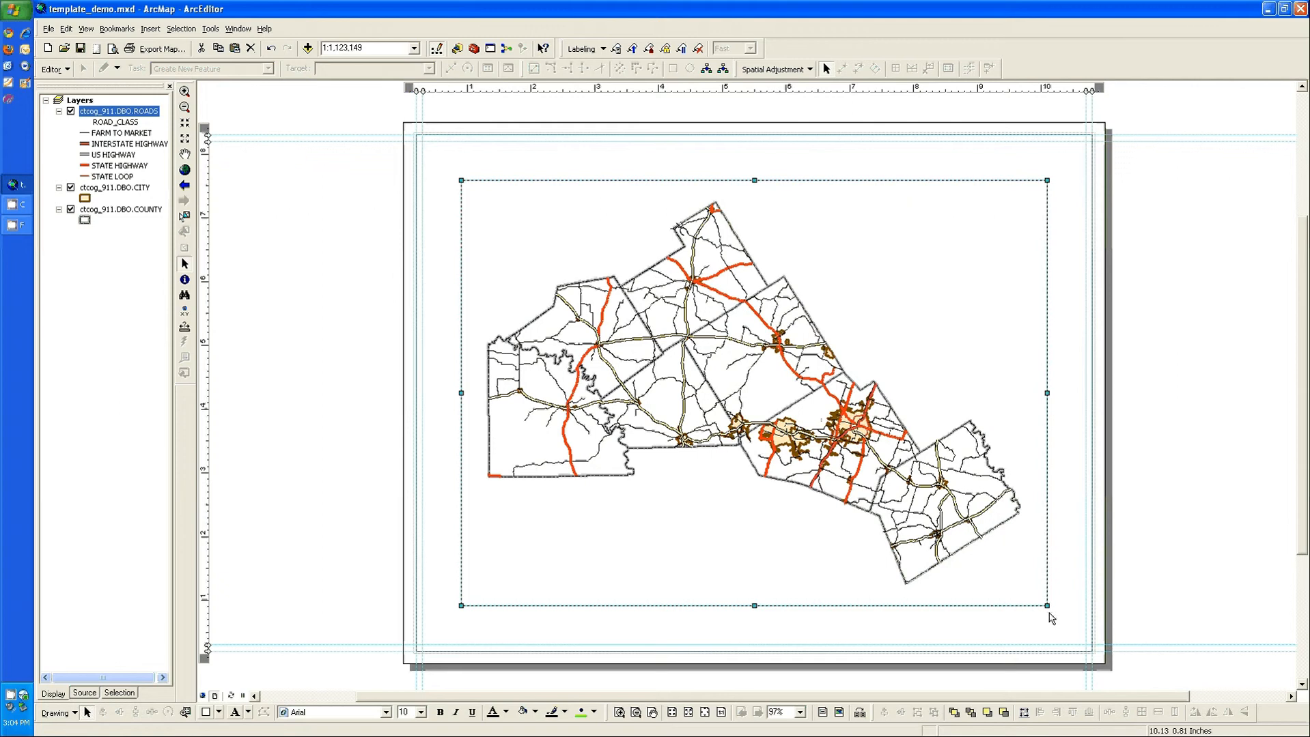
Step: Enlarge the map data frame so its opposite corners snap to the inner margin guides of the page
drag(1053, 613, 1086, 652)
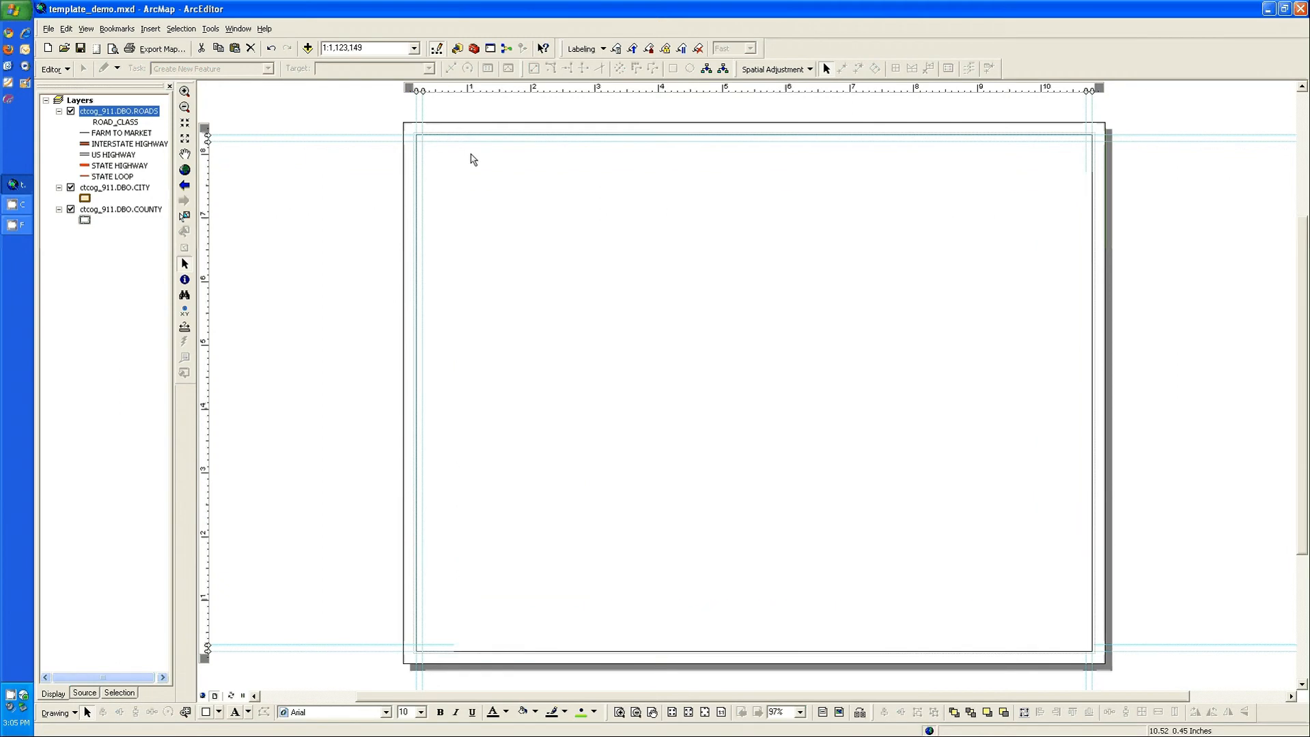
drag(462, 181, 438, 151)
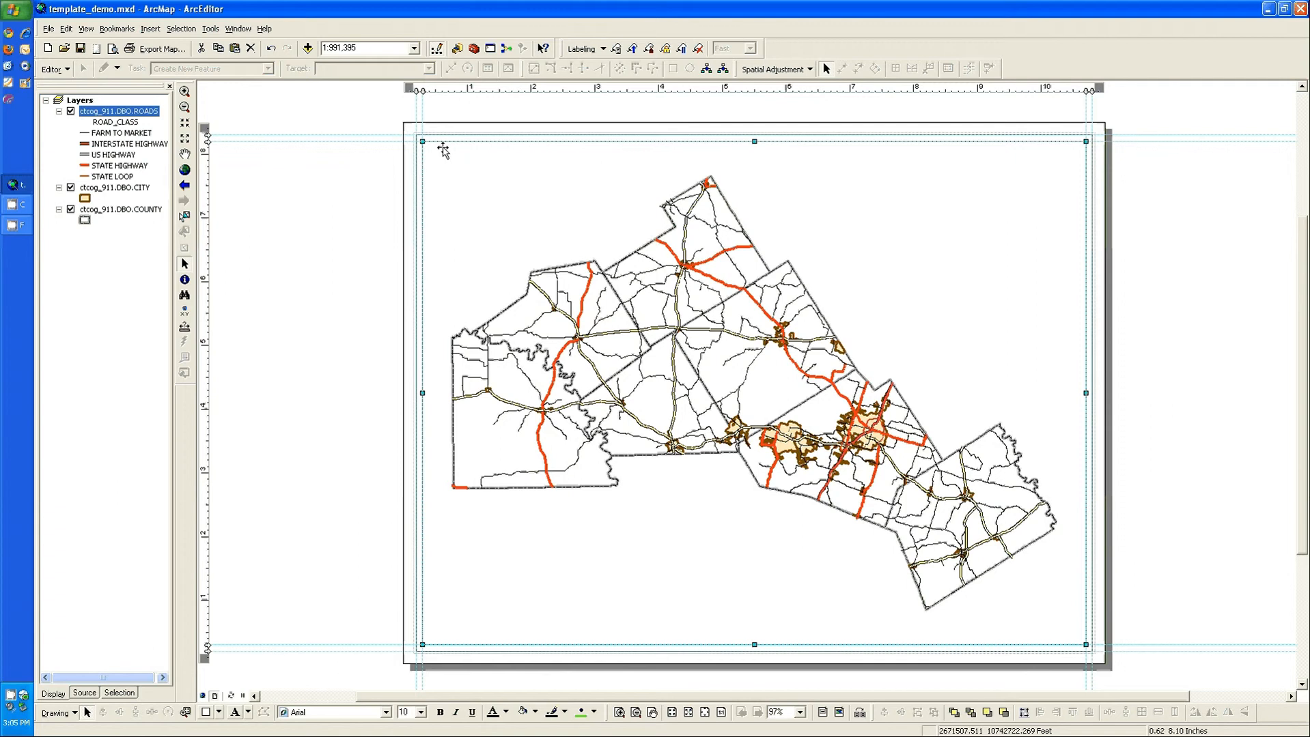
drag(420, 139, 419, 138)
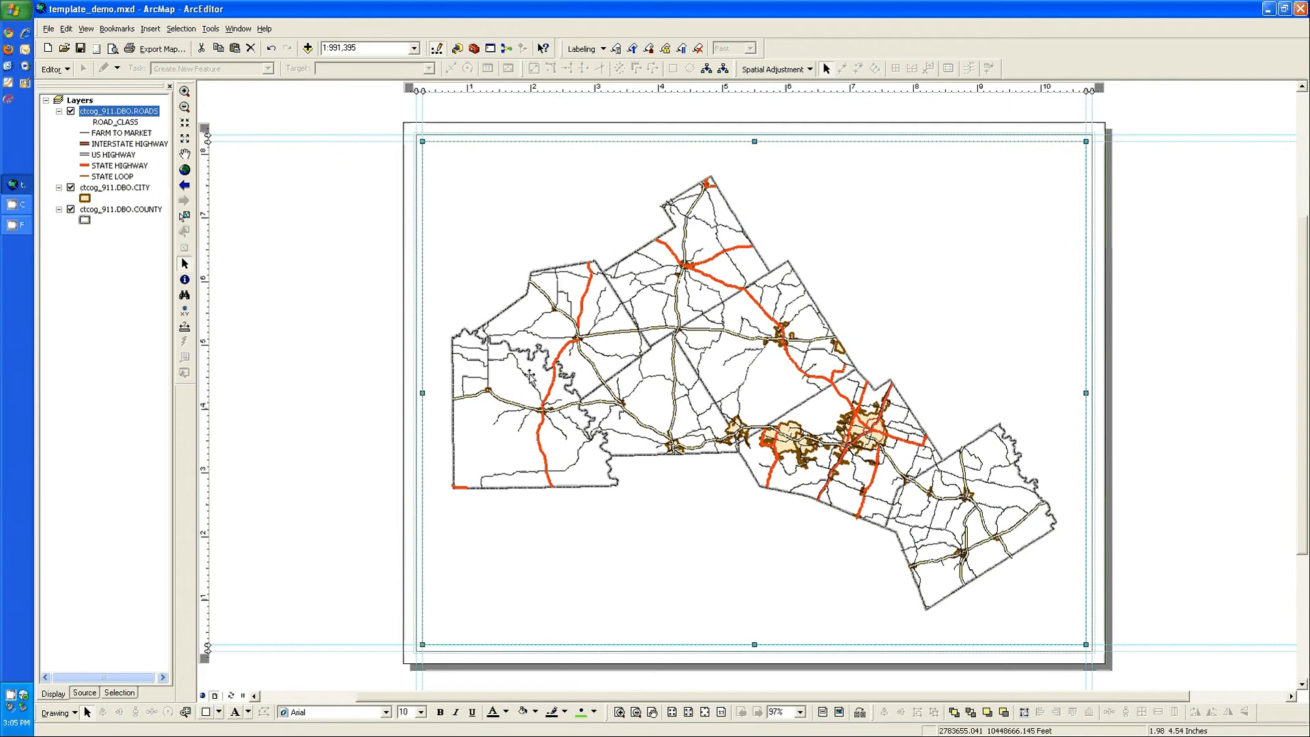
Step: Insert a legend for the roads, city and county layers with the default wizard settings and place it in the page's lower-left guide corner
click(181, 28)
click(151, 29)
click(151, 28)
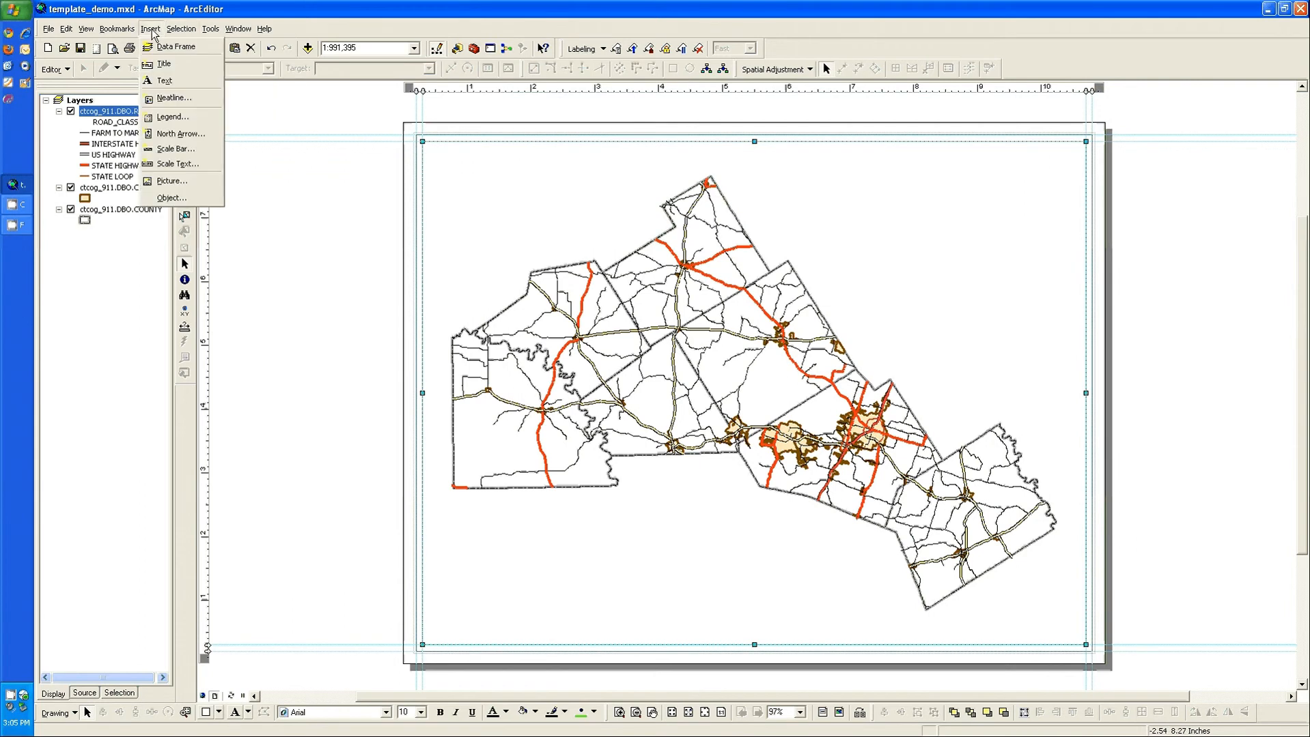
click(171, 119)
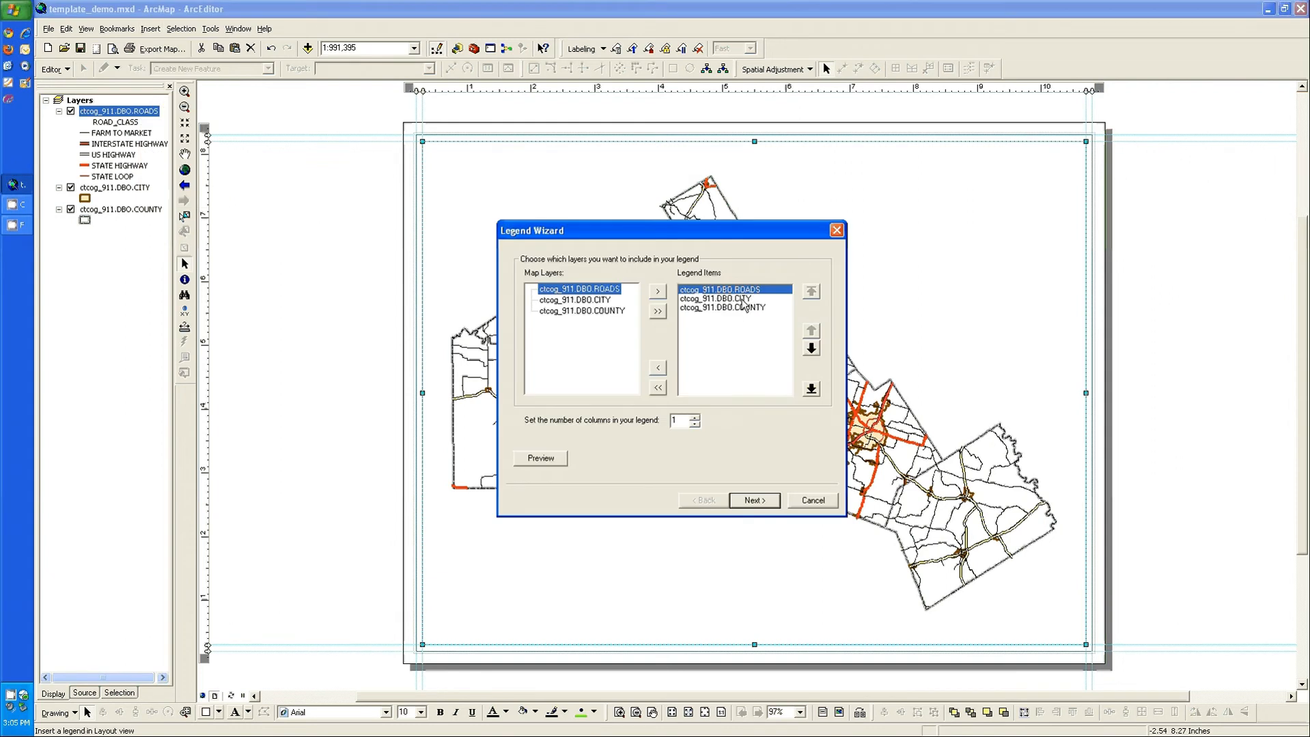
click(759, 501)
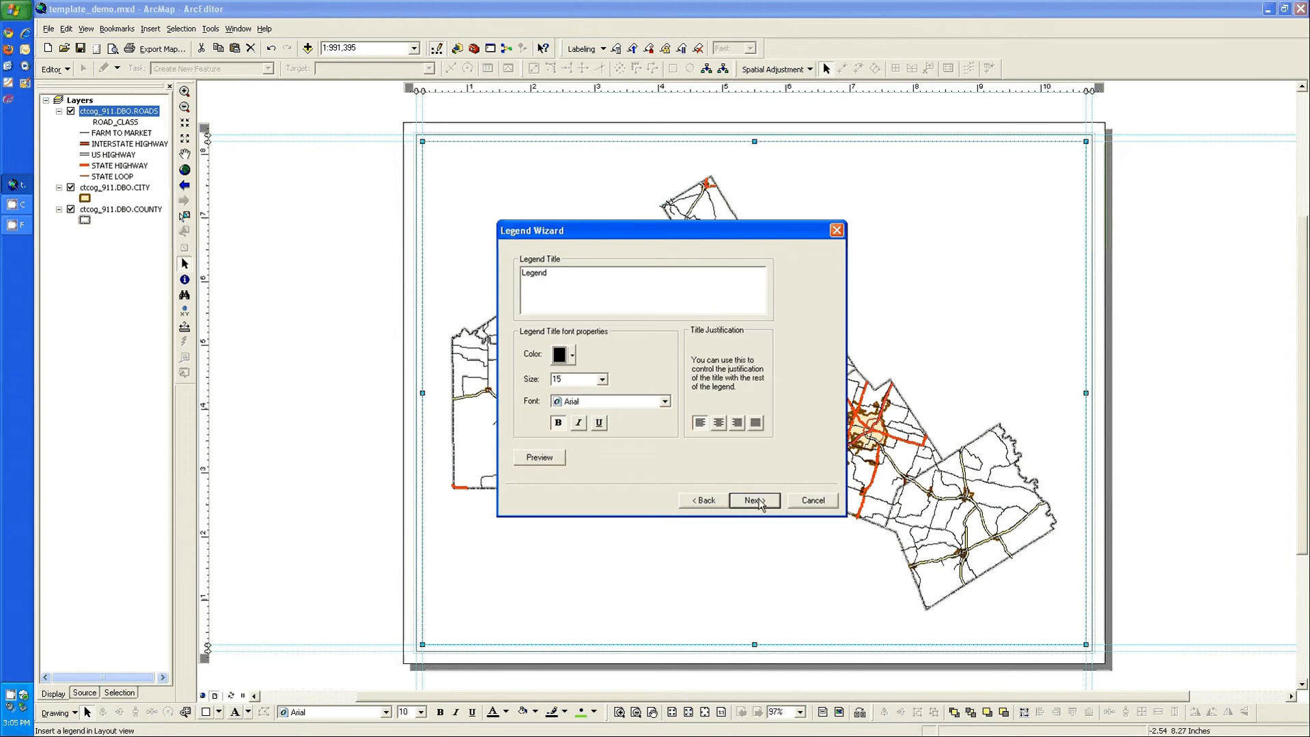
click(754, 502)
click(754, 502)
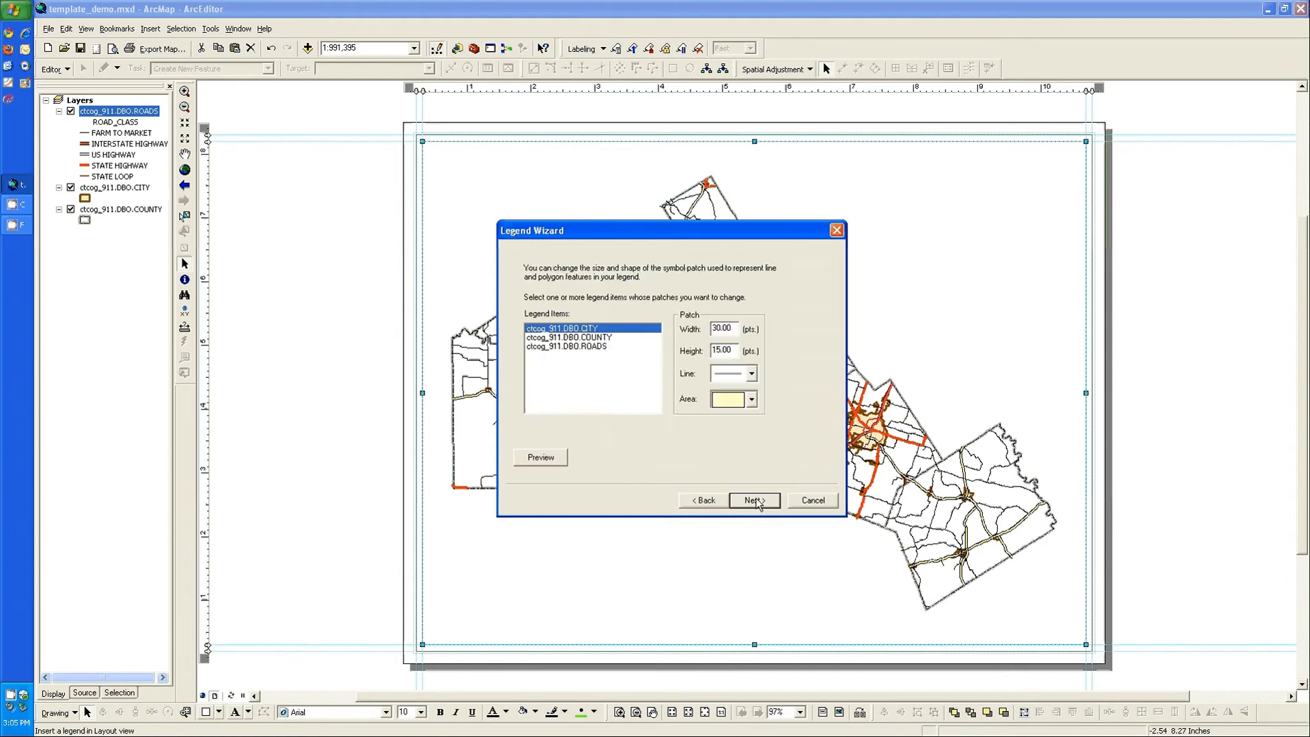
click(754, 502)
click(753, 501)
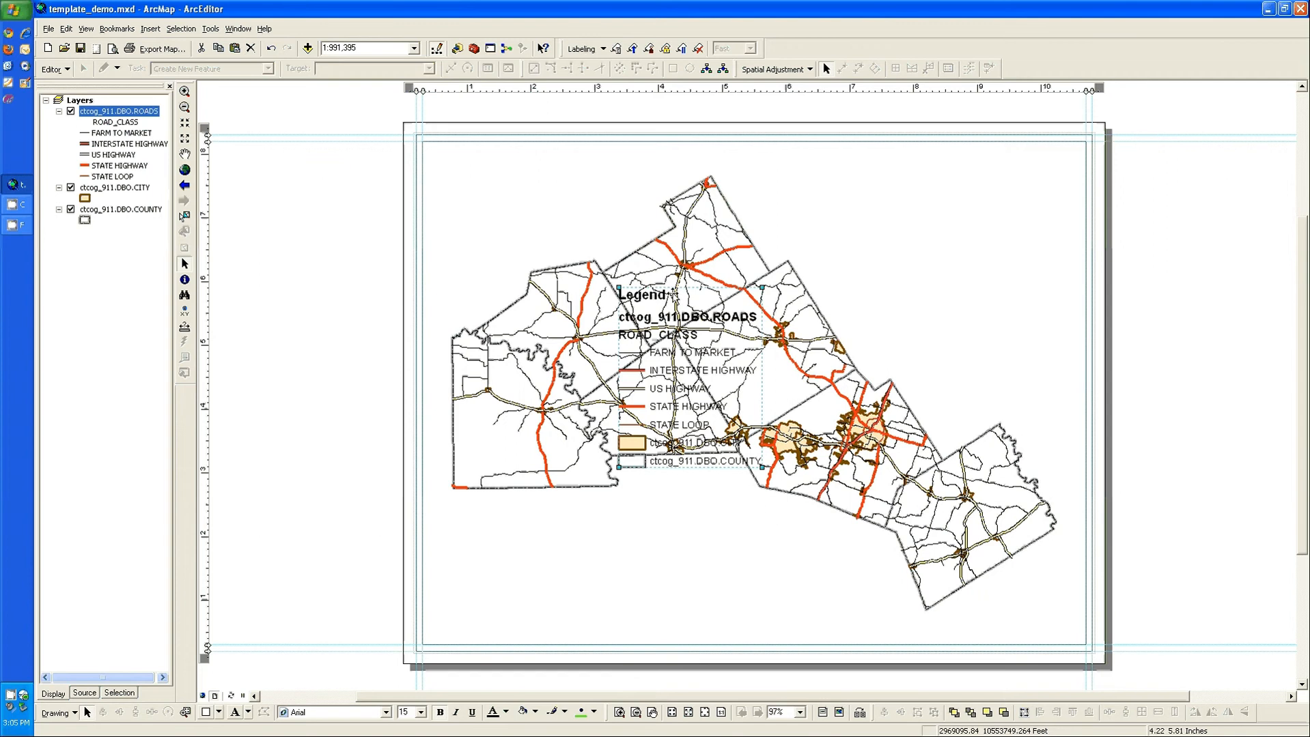
drag(673, 295, 478, 475)
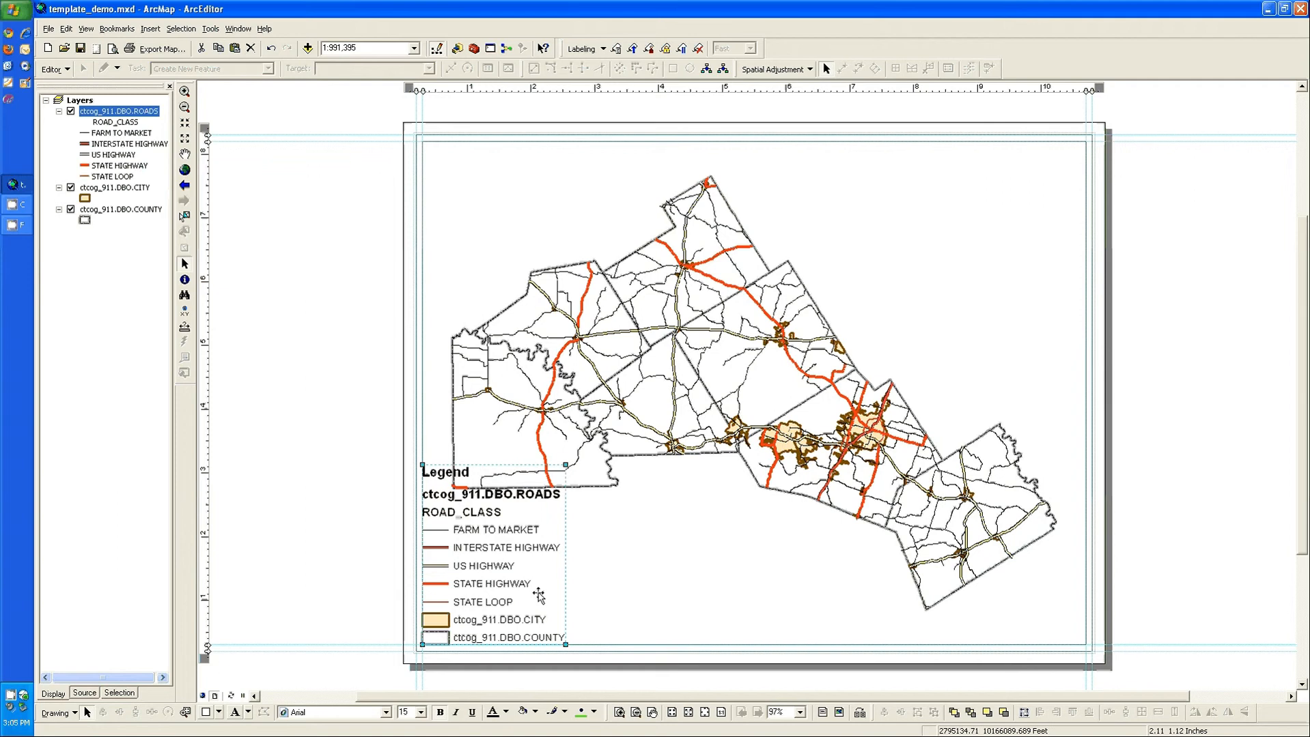
Step: Reorder the legend items so that COUNTY comes first, followed by CITY and ROADS
right_click(514, 568)
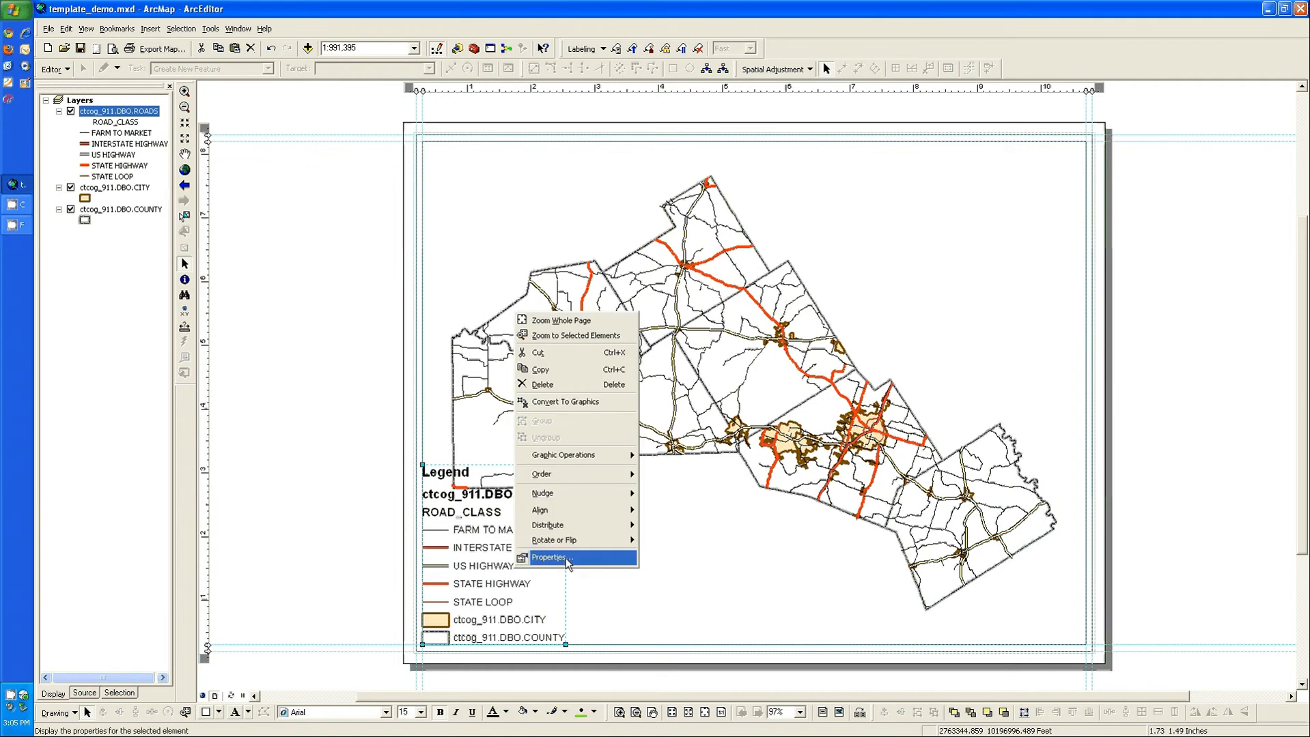
click(550, 557)
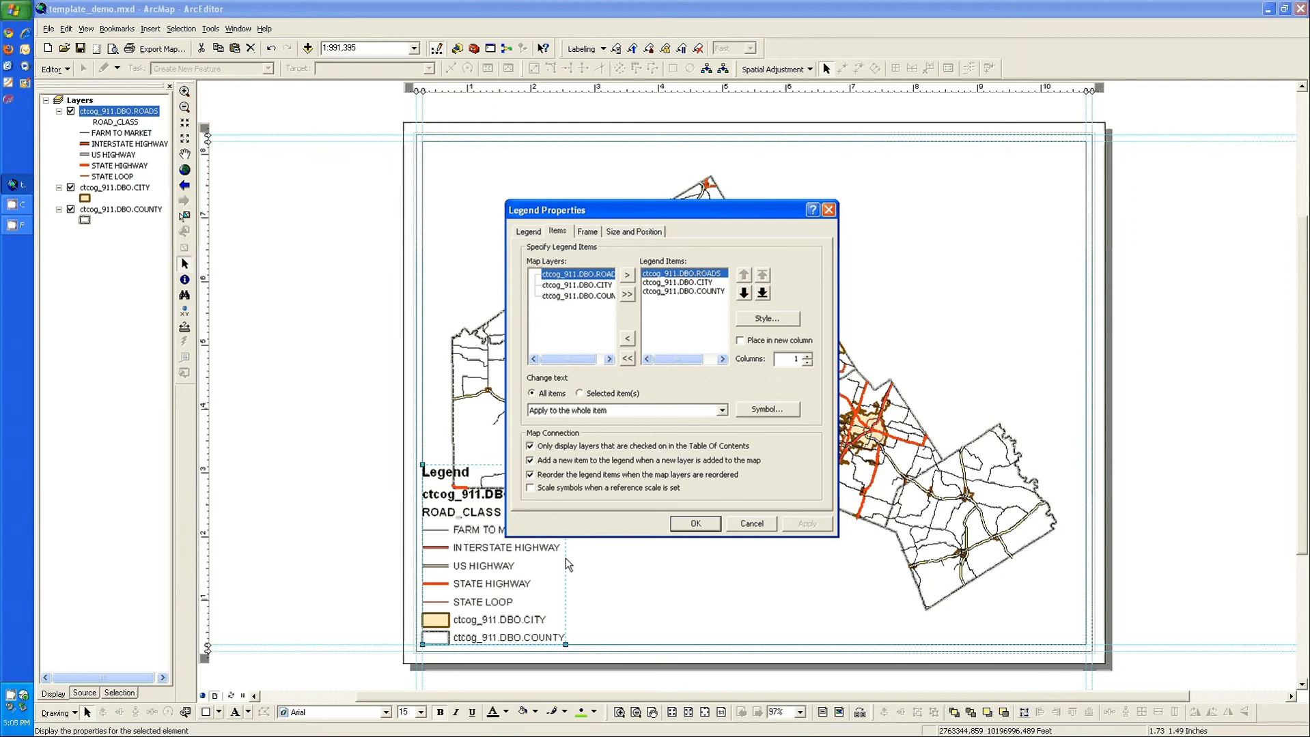
click(707, 290)
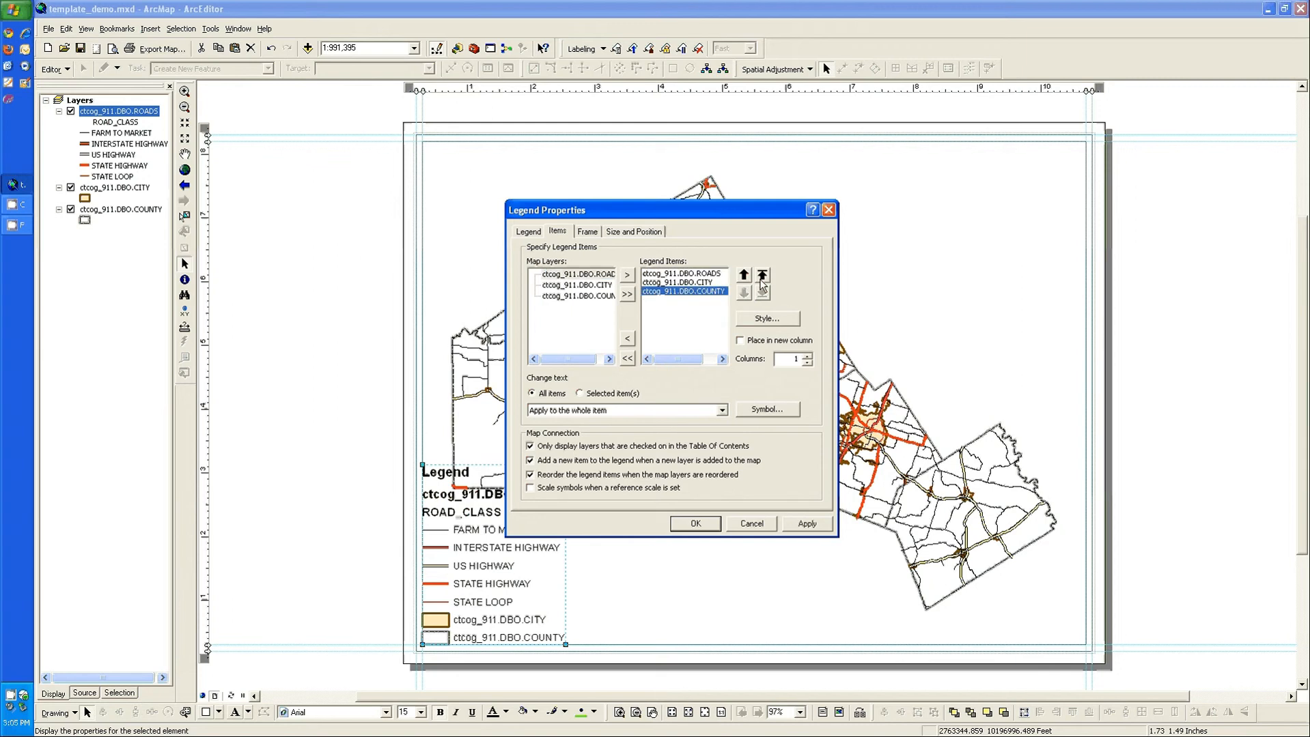
click(761, 280)
click(691, 290)
click(744, 274)
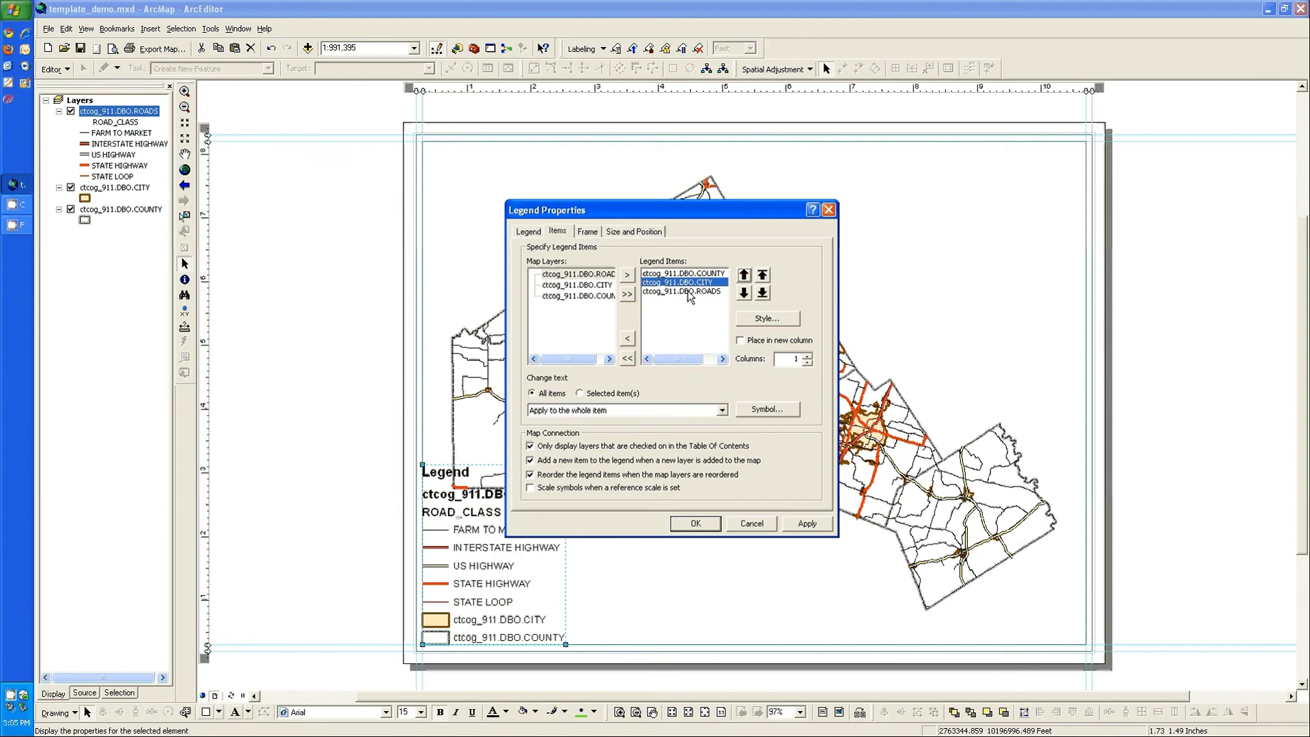
Step: Apply the Horizontal Single Symbol Label Only style to the ROADS legend item
click(690, 292)
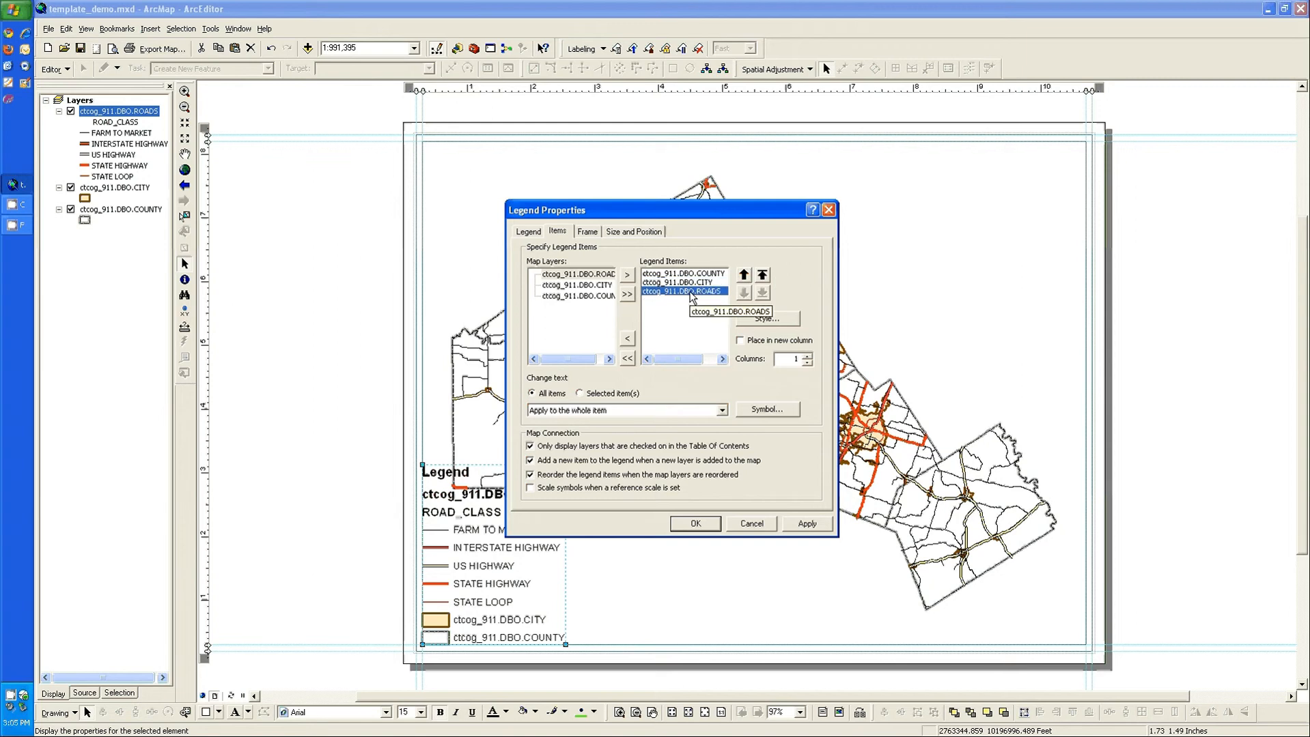
click(766, 320)
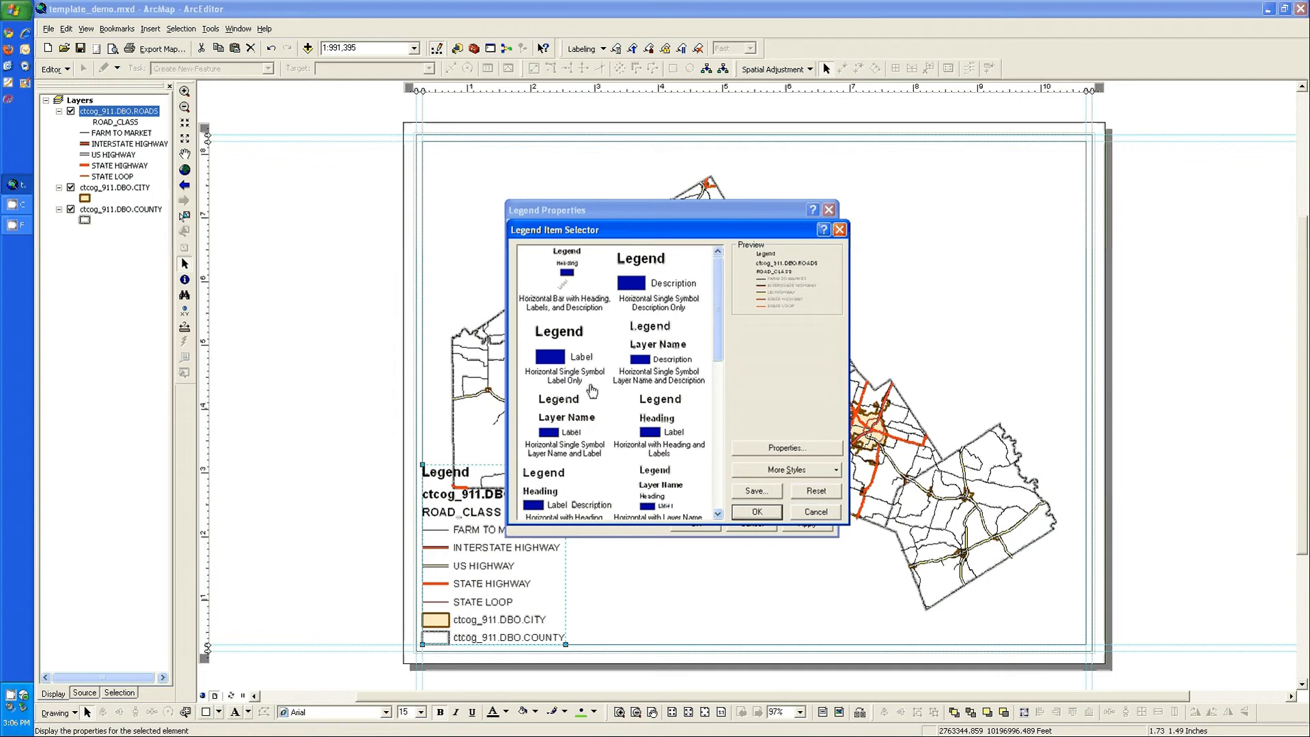
click(581, 362)
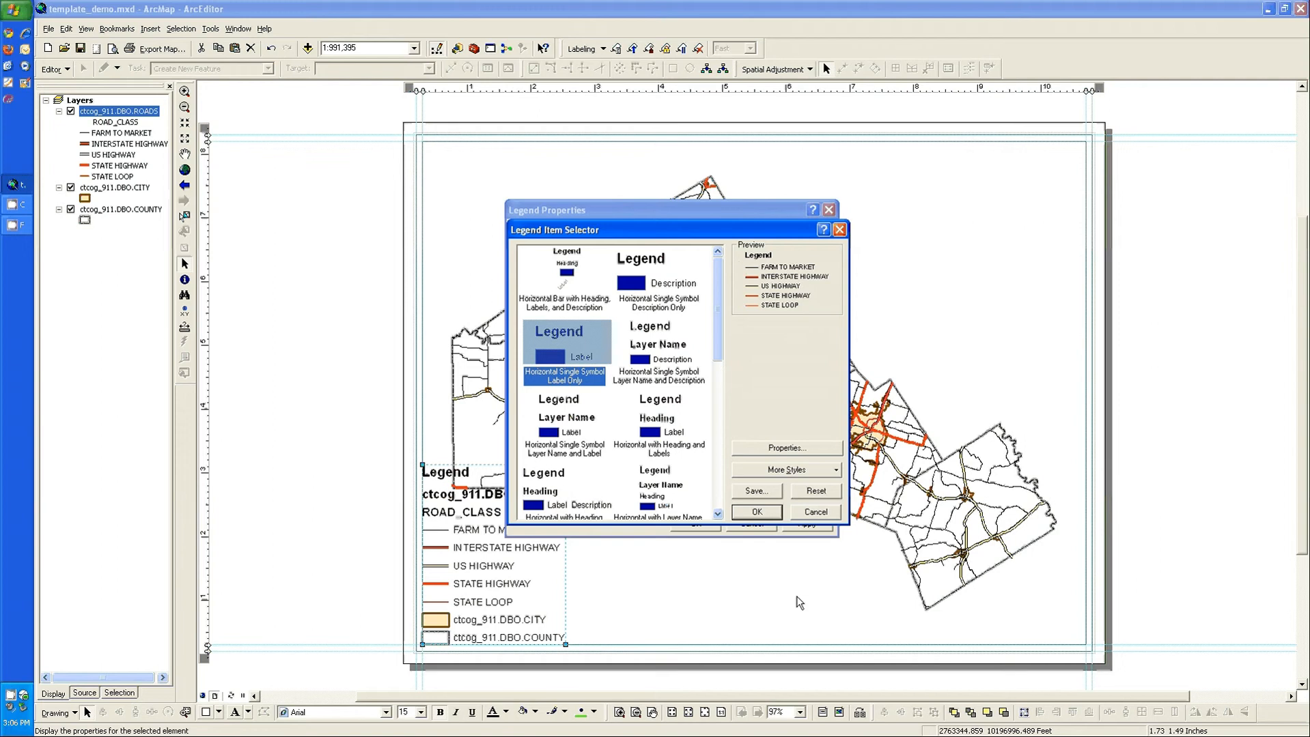
click(757, 513)
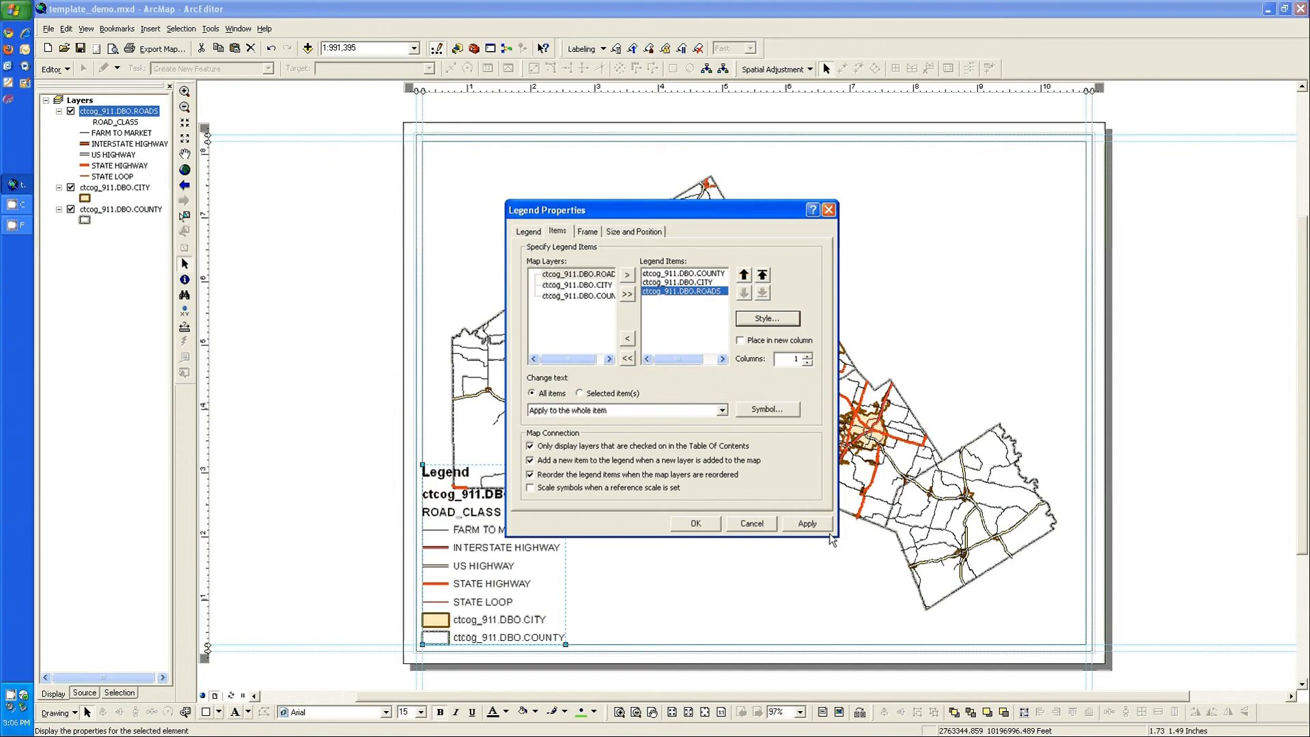
click(803, 524)
drag(660, 210, 757, 133)
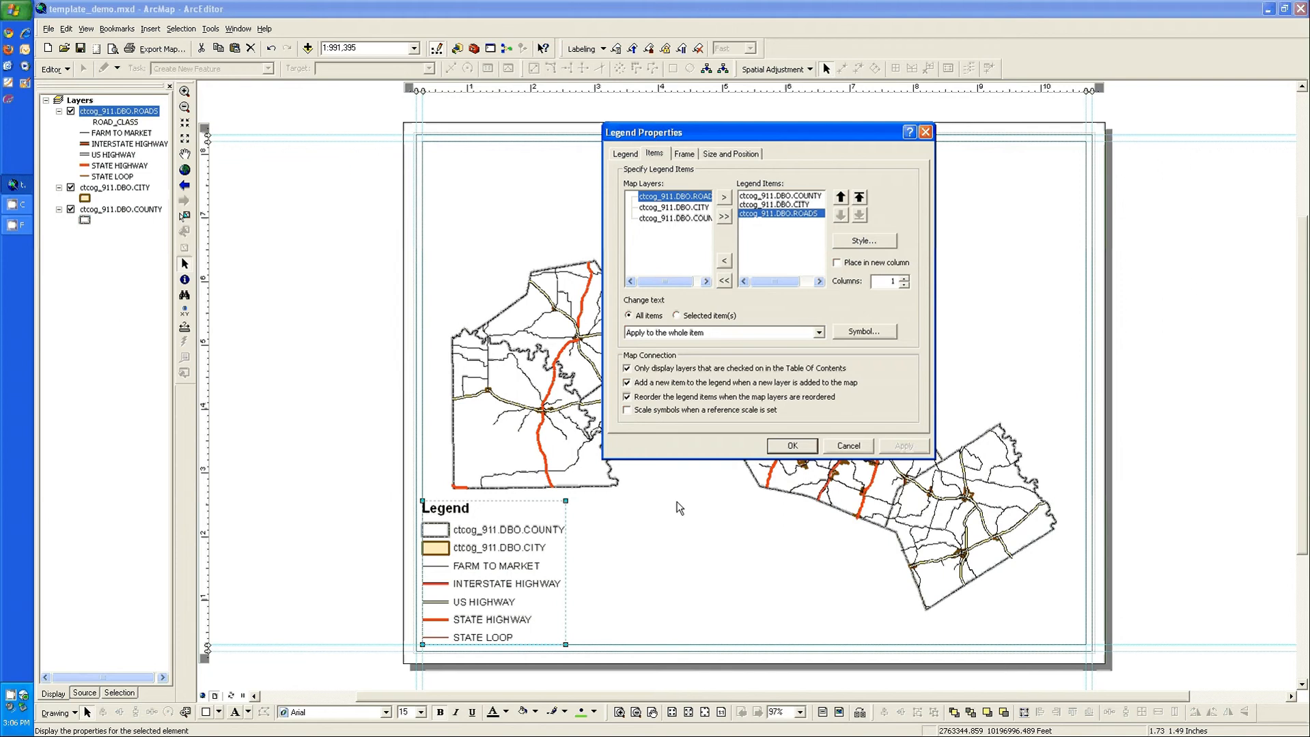
Step: Place the ROADS legend item in a new column and set its number of columns to 2
click(837, 263)
click(904, 279)
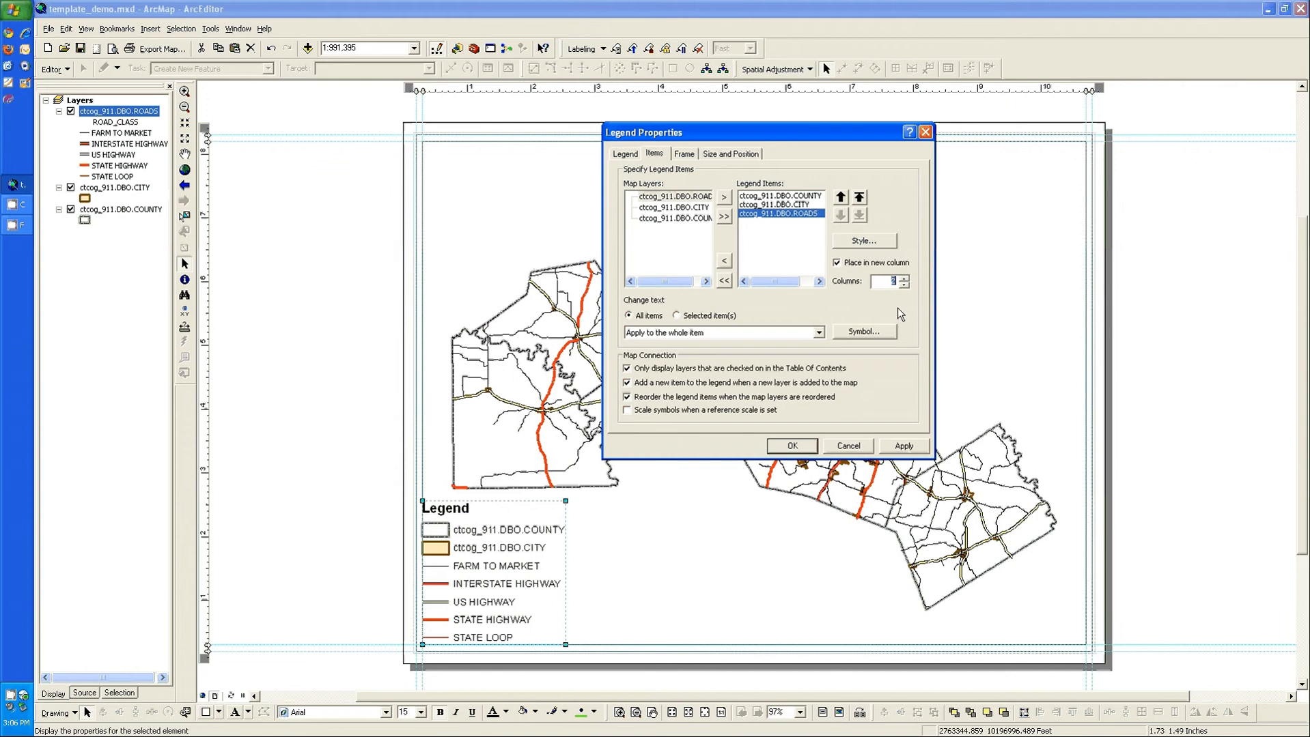
click(910, 450)
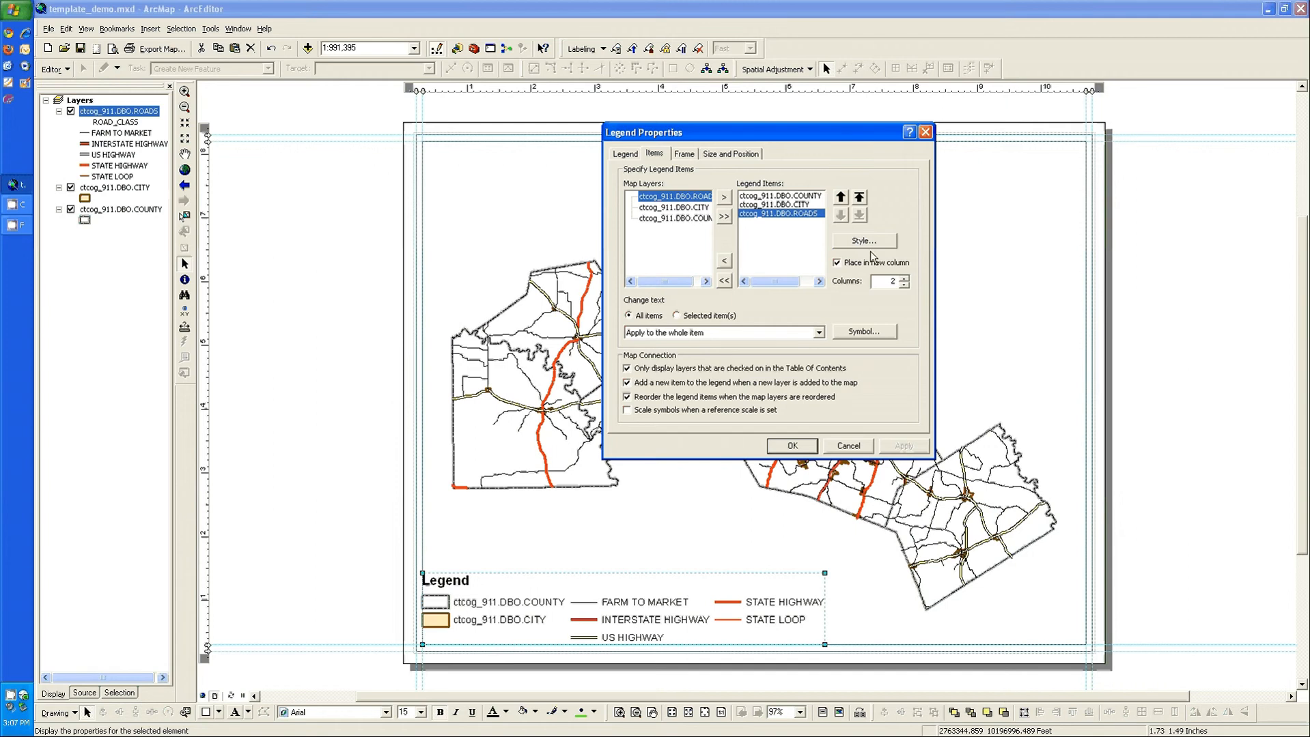
click(792, 447)
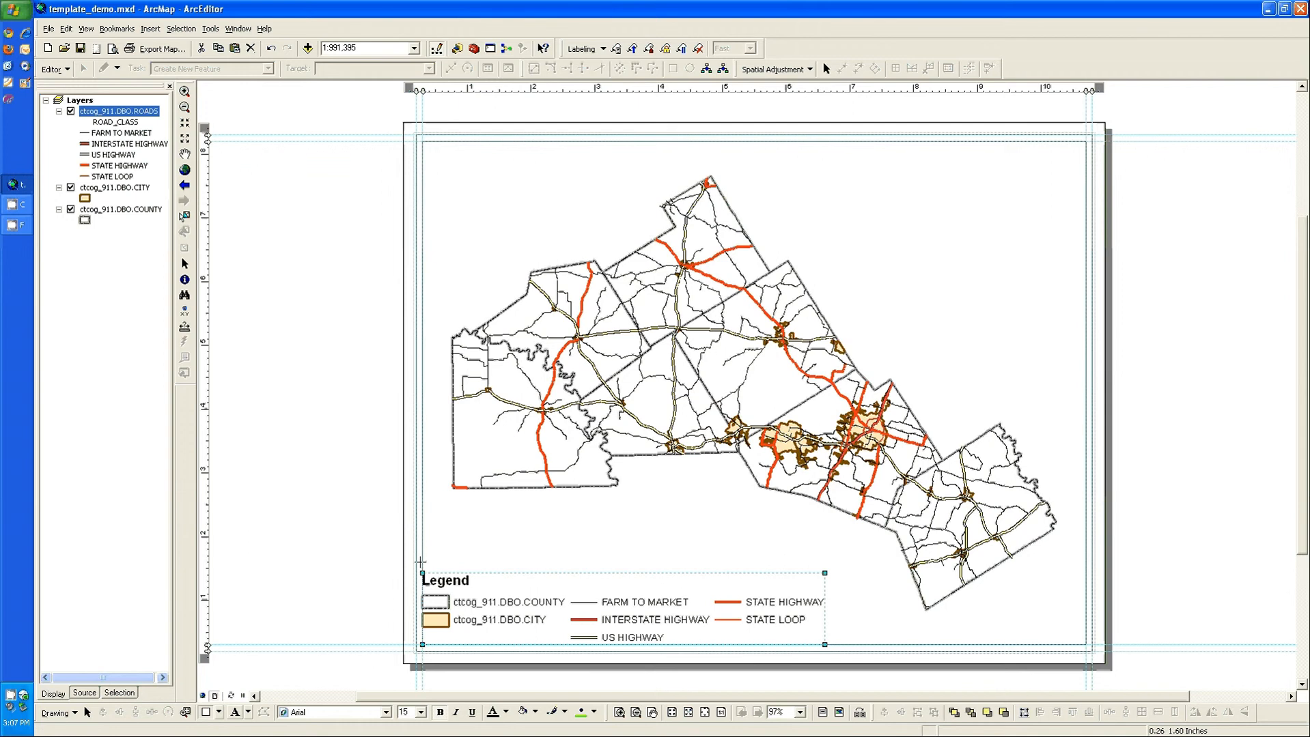
Step: Draw a rectangle about 6.8 by 1.5 inches over the legend area, with no fill color and a black outline
drag(422, 513, 858, 611)
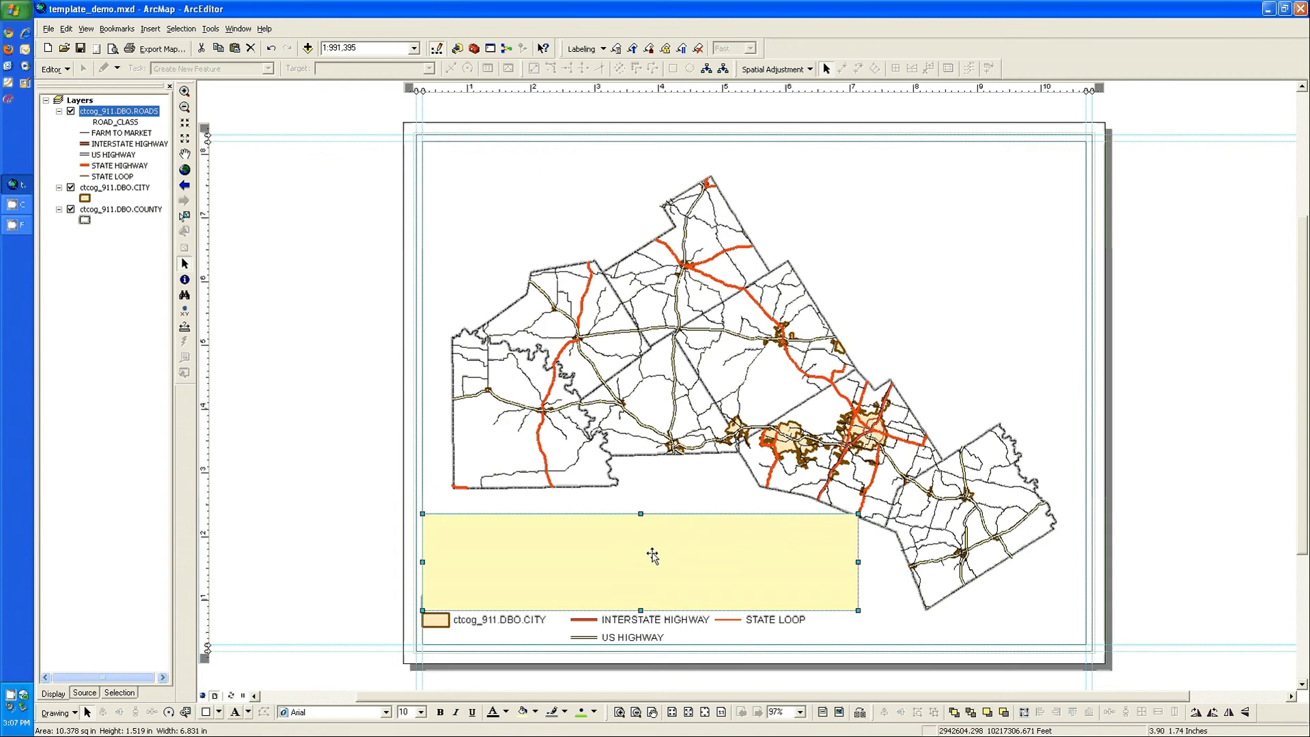
right_click(651, 546)
click(702, 535)
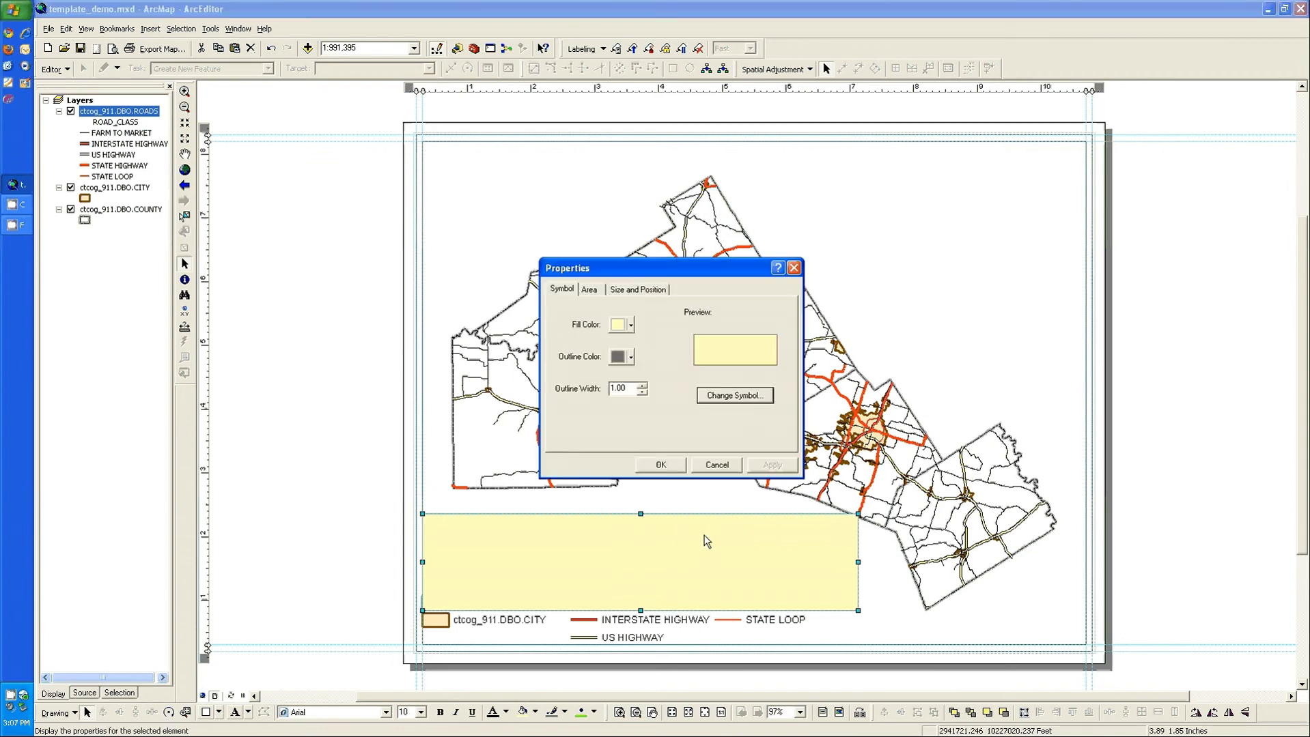
click(632, 327)
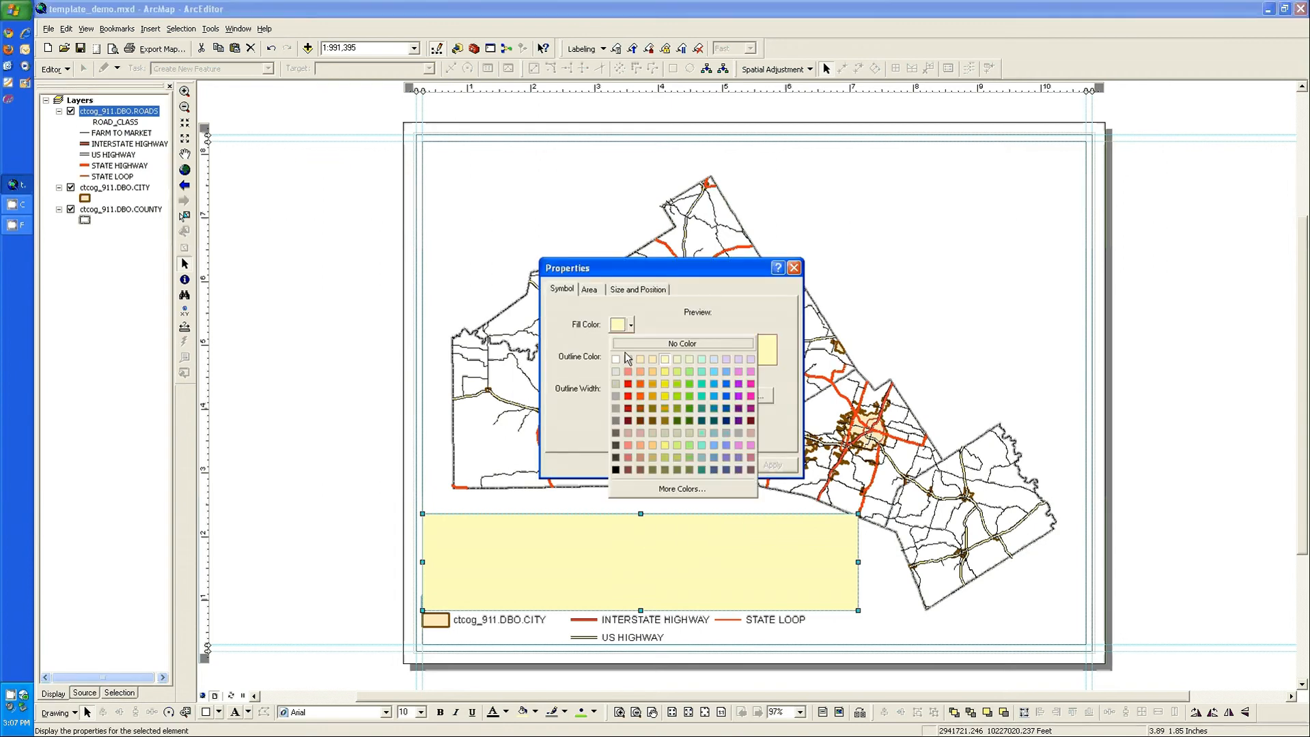
click(632, 347)
click(629, 351)
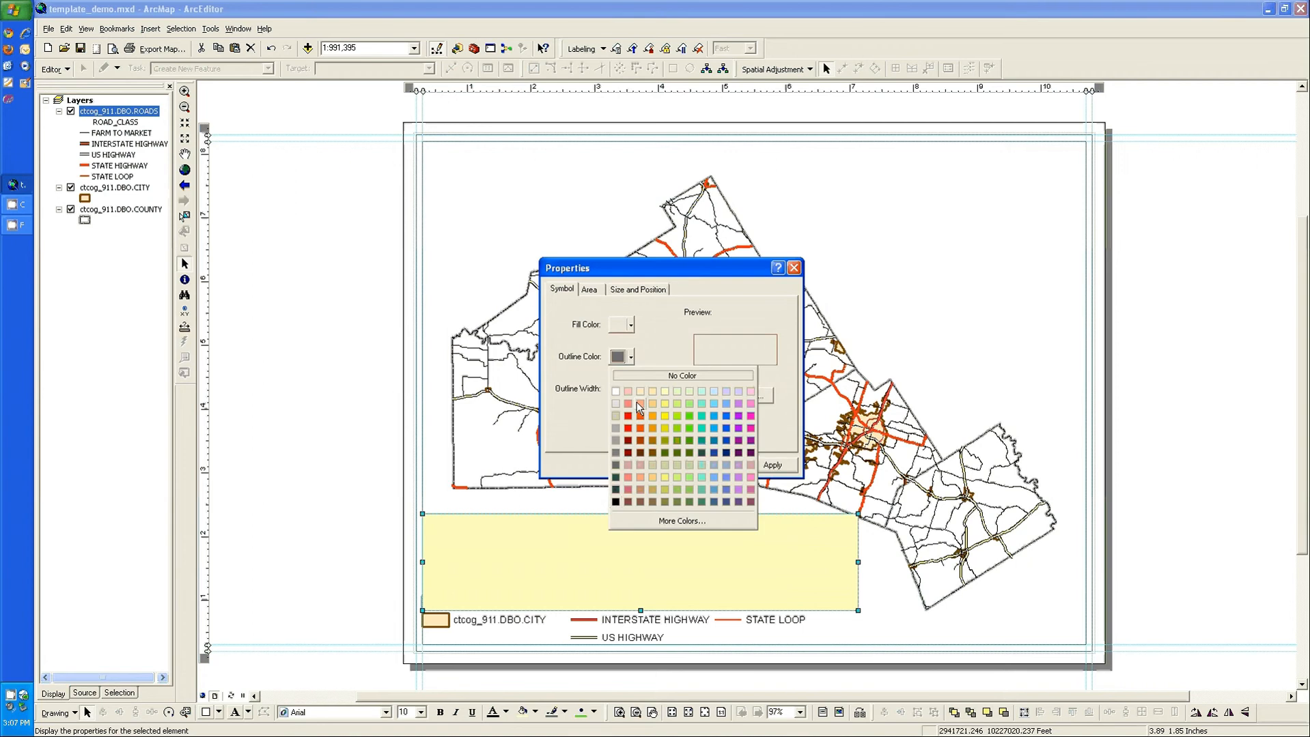
click(615, 502)
click(672, 467)
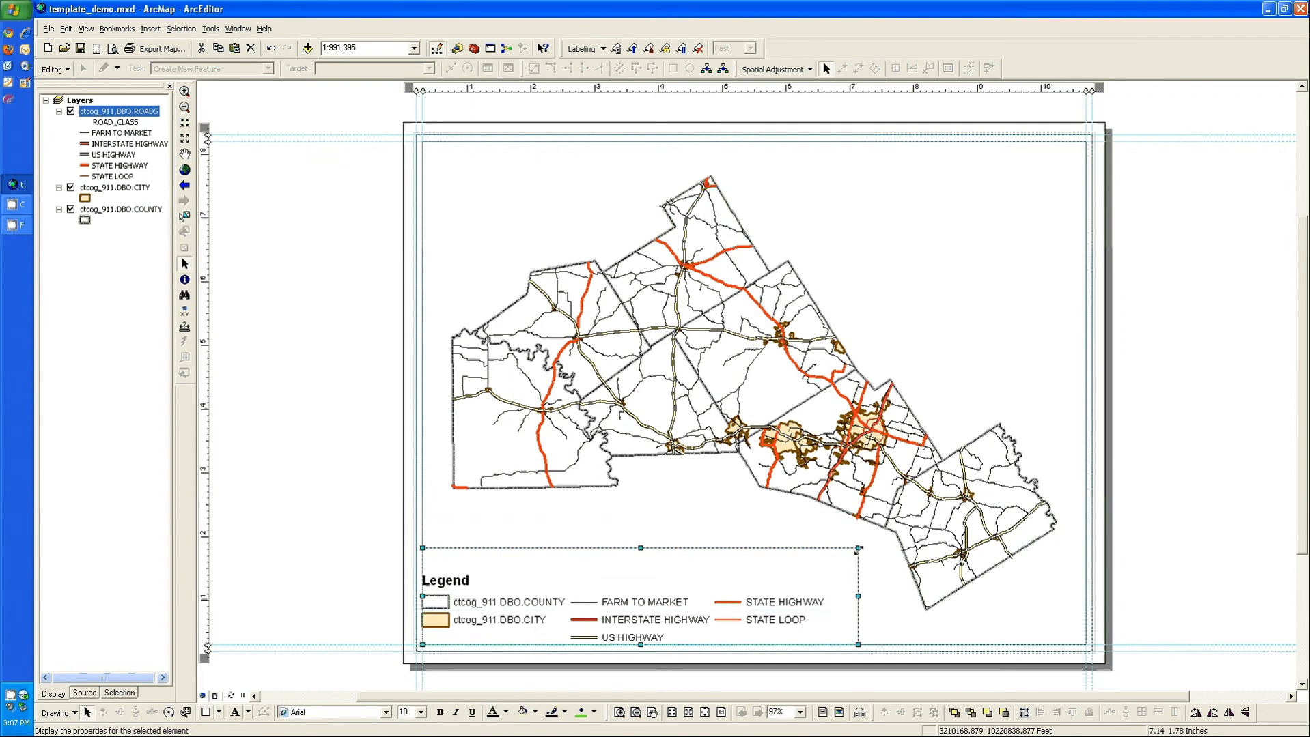
Step: Reduce the rectangle around the legend and scale the legend down so it fits inside
drag(858, 547, 766, 606)
drag(502, 627, 511, 611)
drag(649, 629, 666, 632)
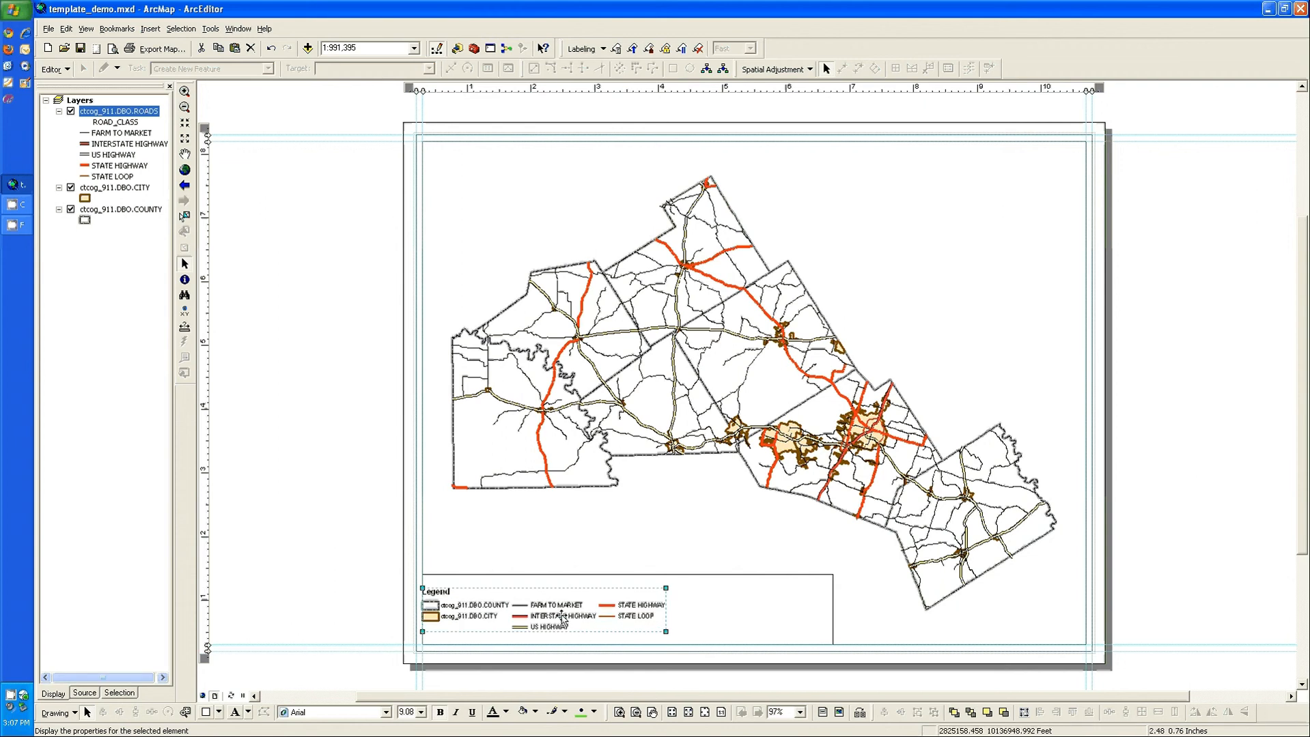
Step: Nudge the legend slightly right and down inside the rectangle's lower-left corner
key(Right)
key(Right)
key(Right)
key(Right)
key(Right)
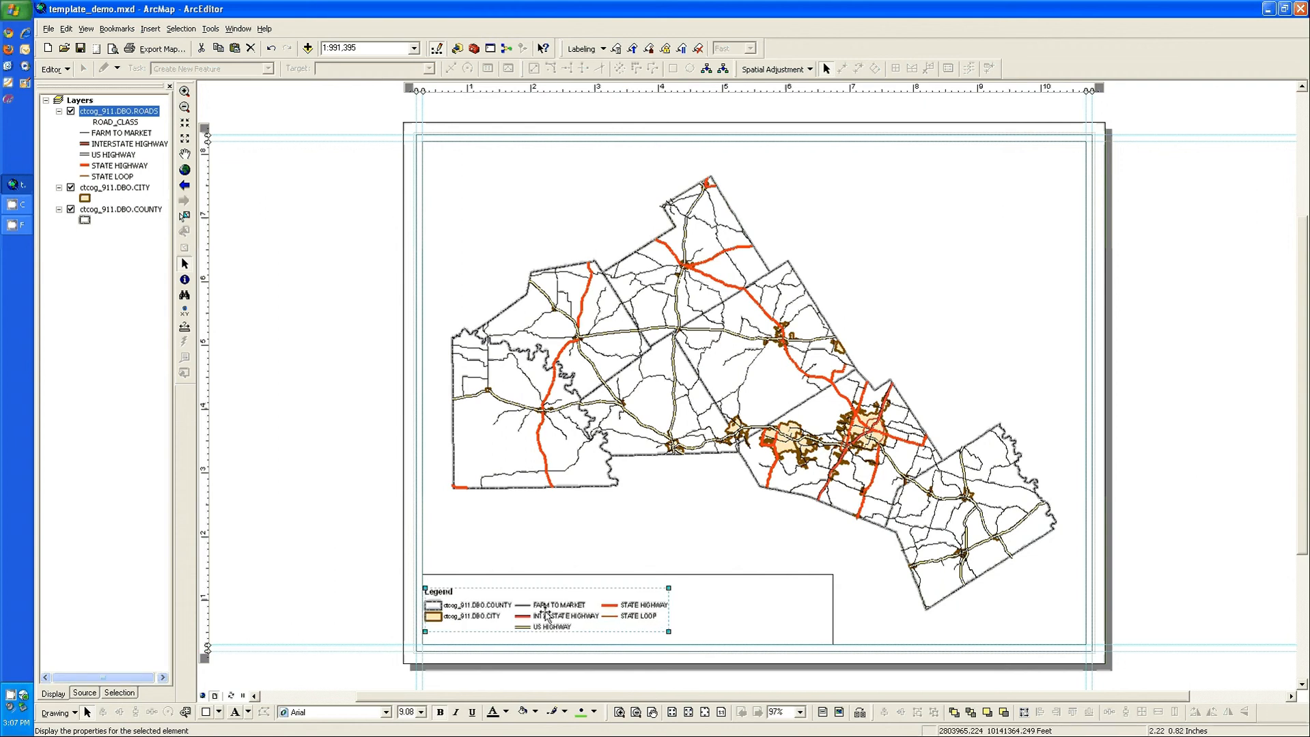
key(Down)
key(Down)
key(Down)
key(Down)
drag(548, 606, 547, 608)
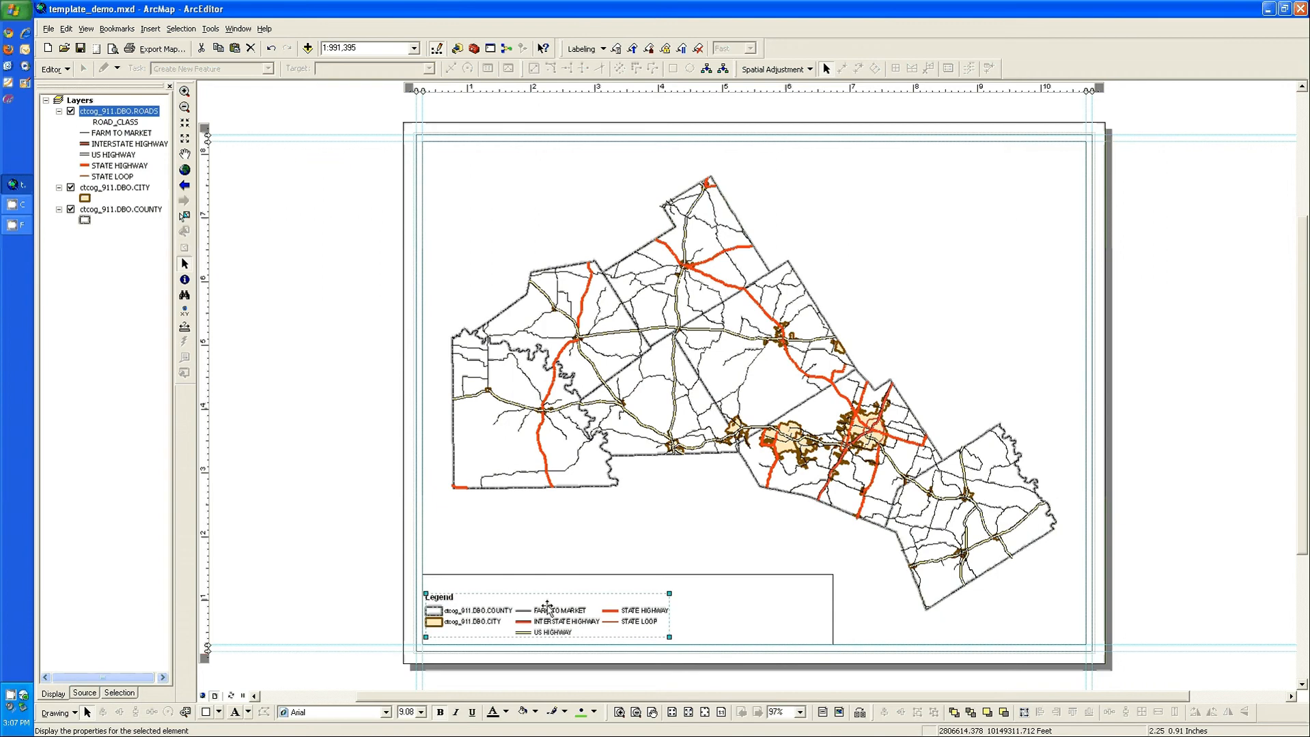
Step: Tighten the rectangle's top and right edges around the legend
click(629, 575)
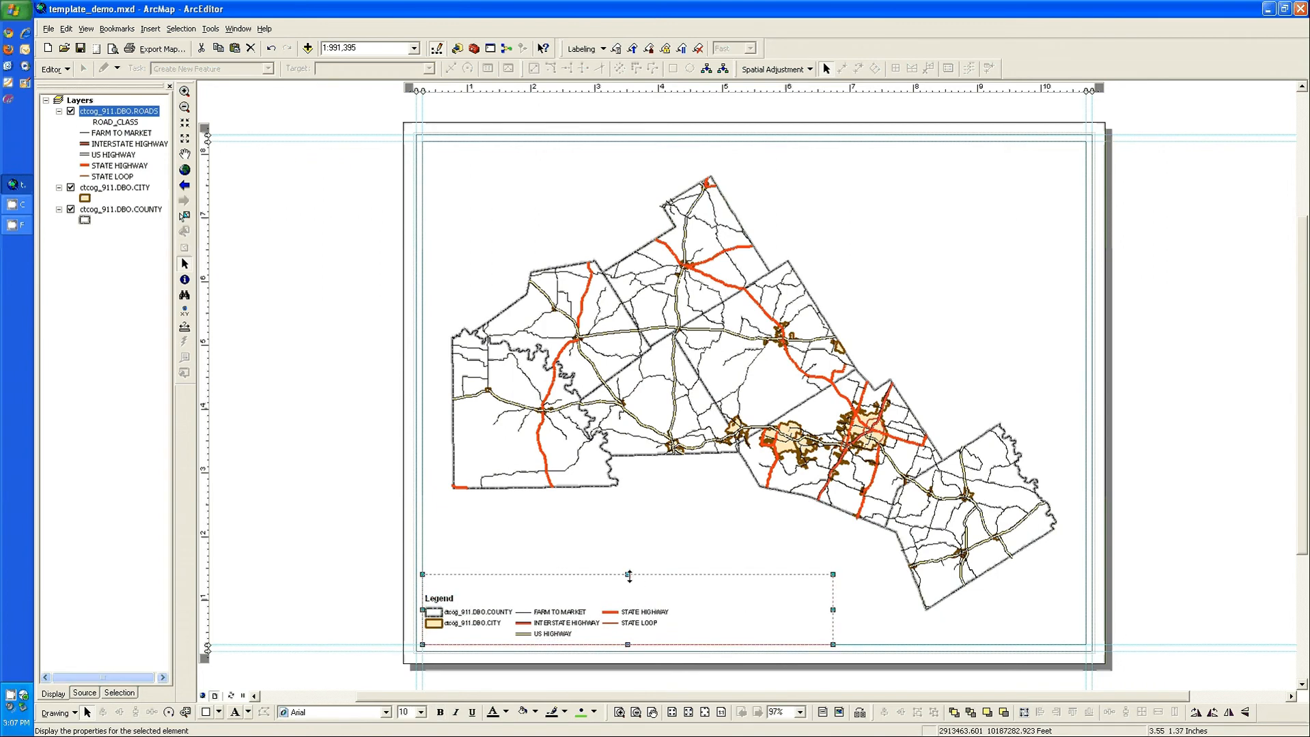
drag(629, 575, 629, 593)
drag(832, 618, 684, 620)
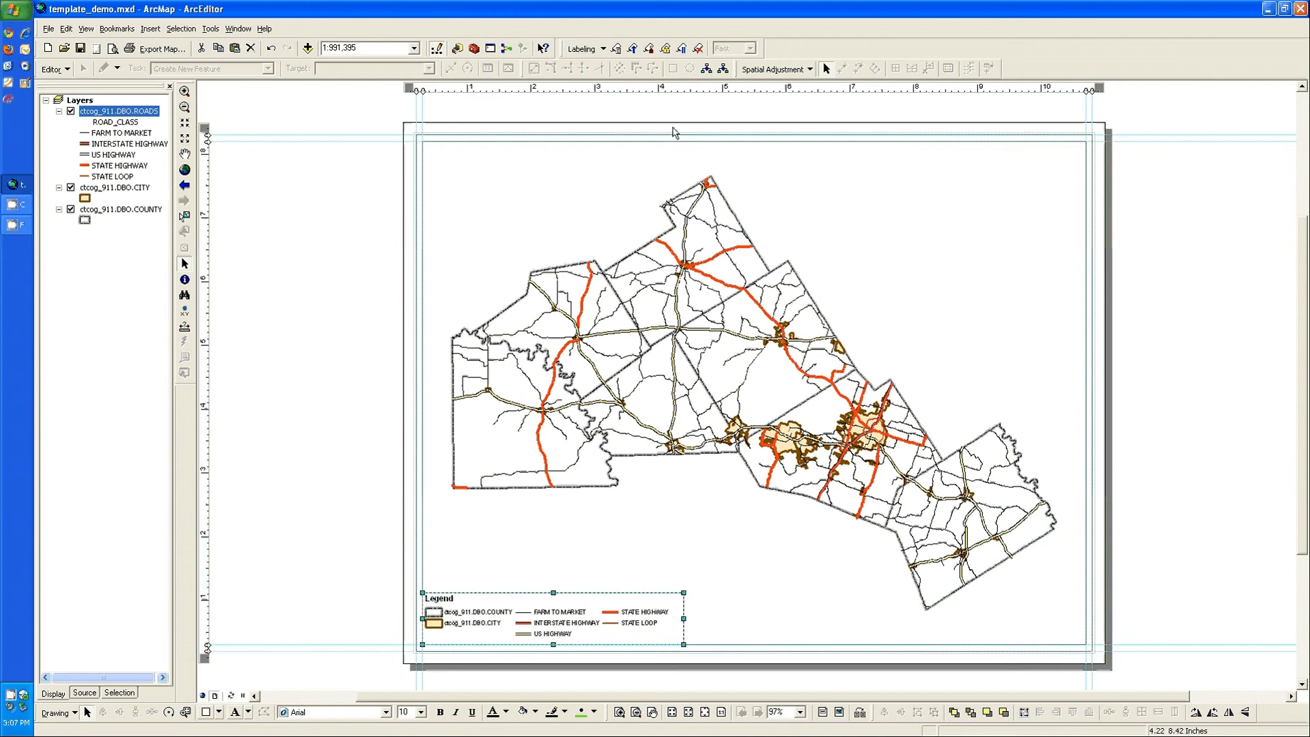
Step: Add a vertical and a horizontal guide at the legend rectangle's right and top edges and snap those edges to them
click(665, 90)
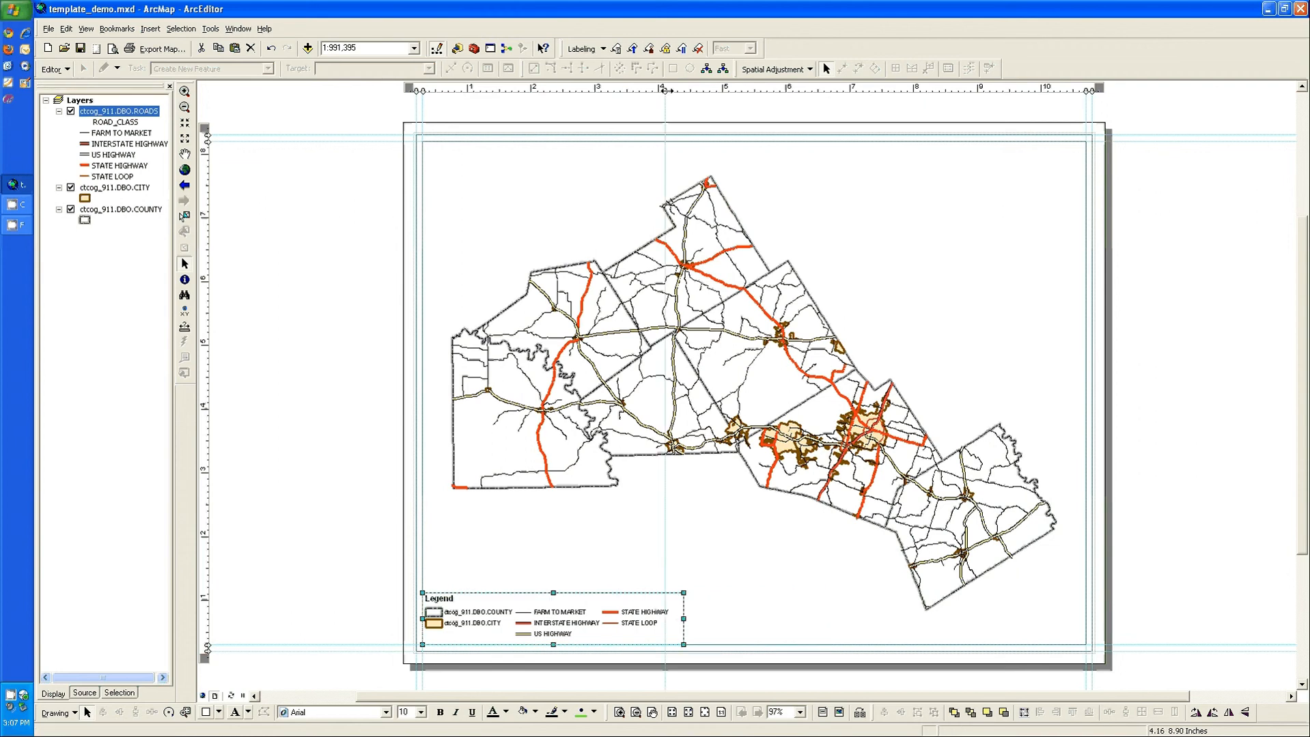
drag(665, 89, 684, 90)
drag(684, 619, 688, 619)
click(208, 594)
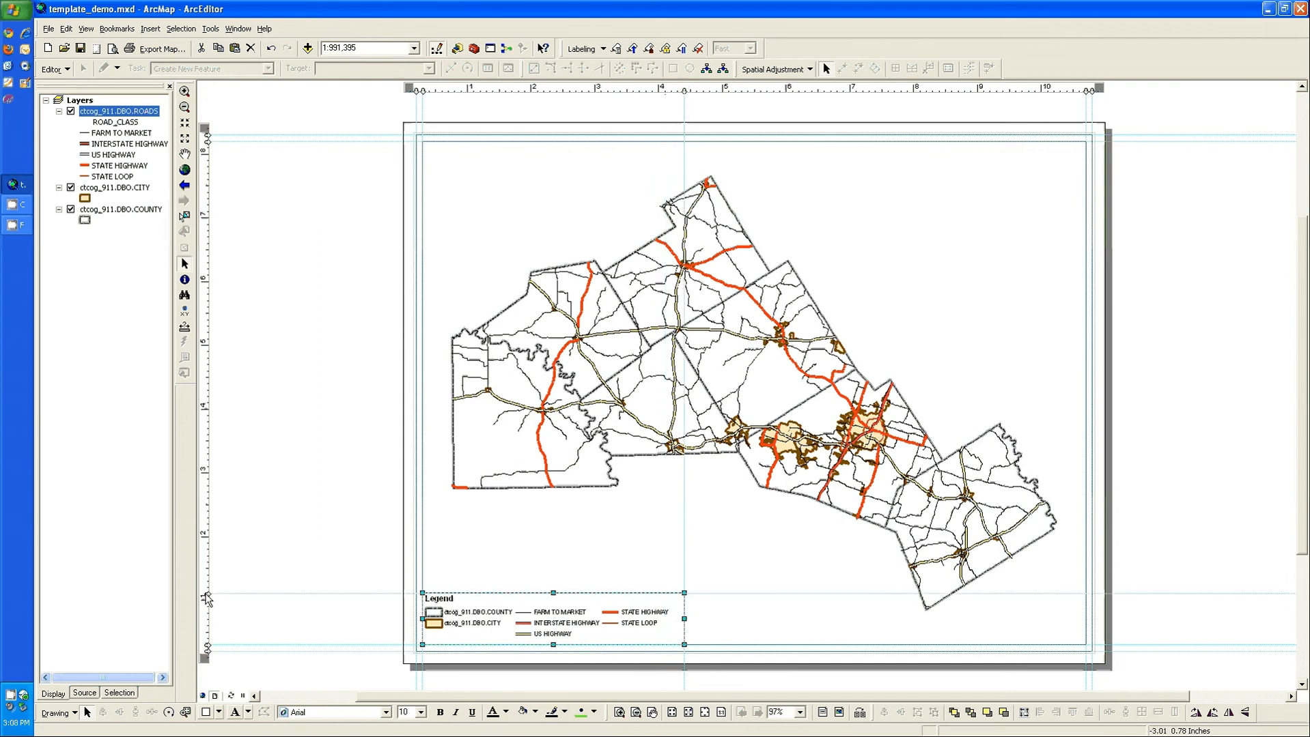
drag(553, 592, 552, 592)
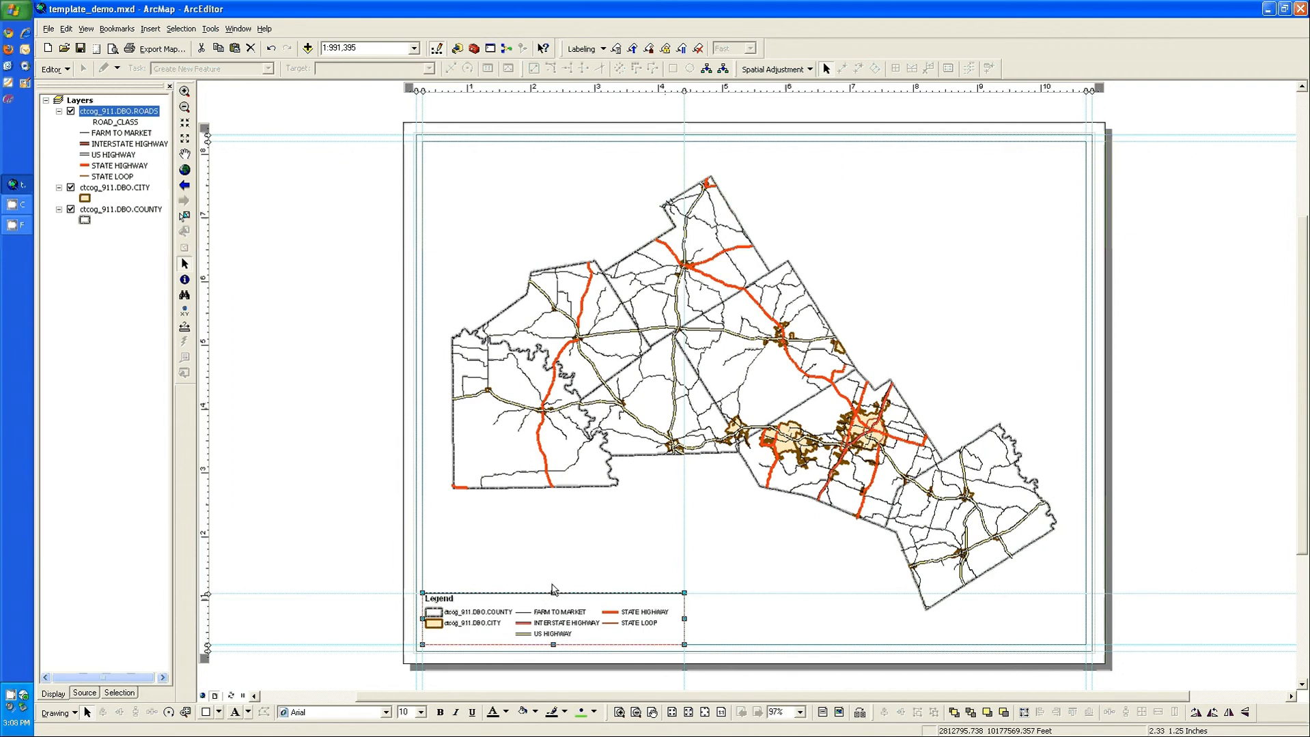
Step: Duplicate the legend's rectangle, place the copy flush against its right edge on the guides, and inspect the shared corner up close
click(205, 713)
right_click(676, 634)
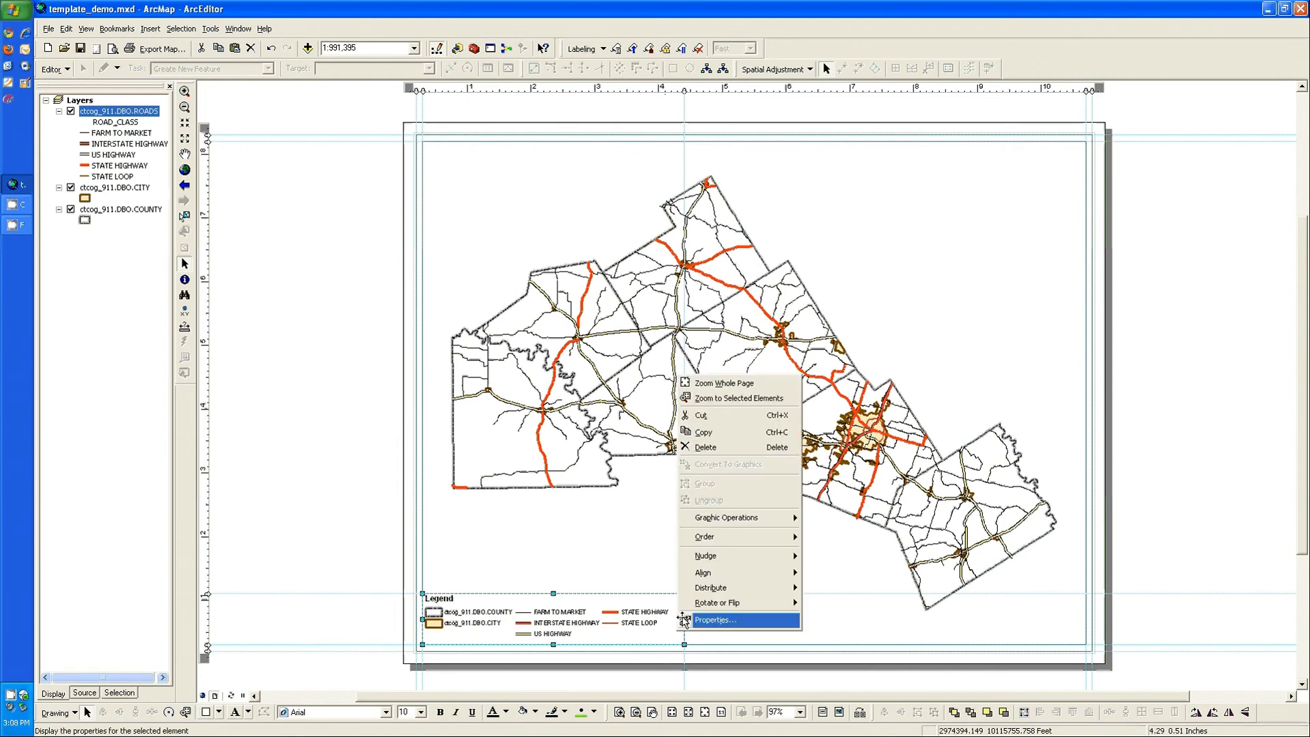
click(728, 435)
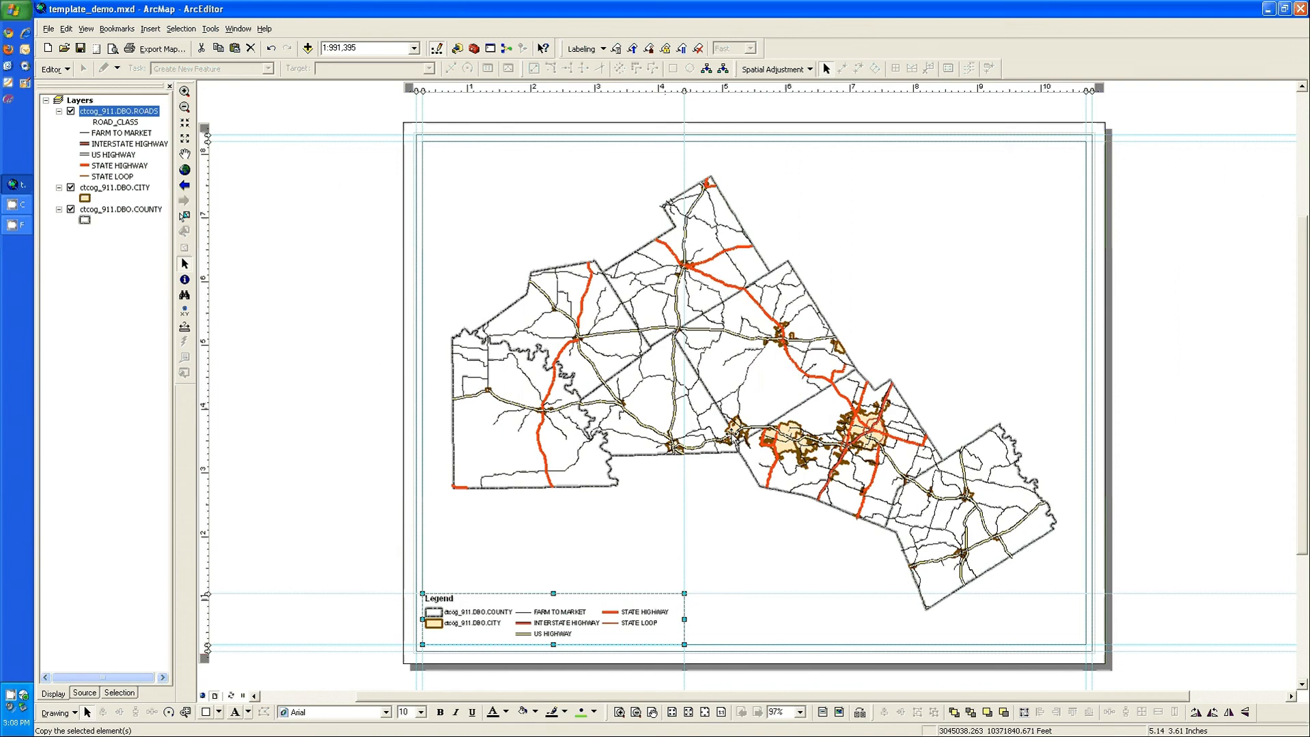
right_click(763, 543)
click(804, 379)
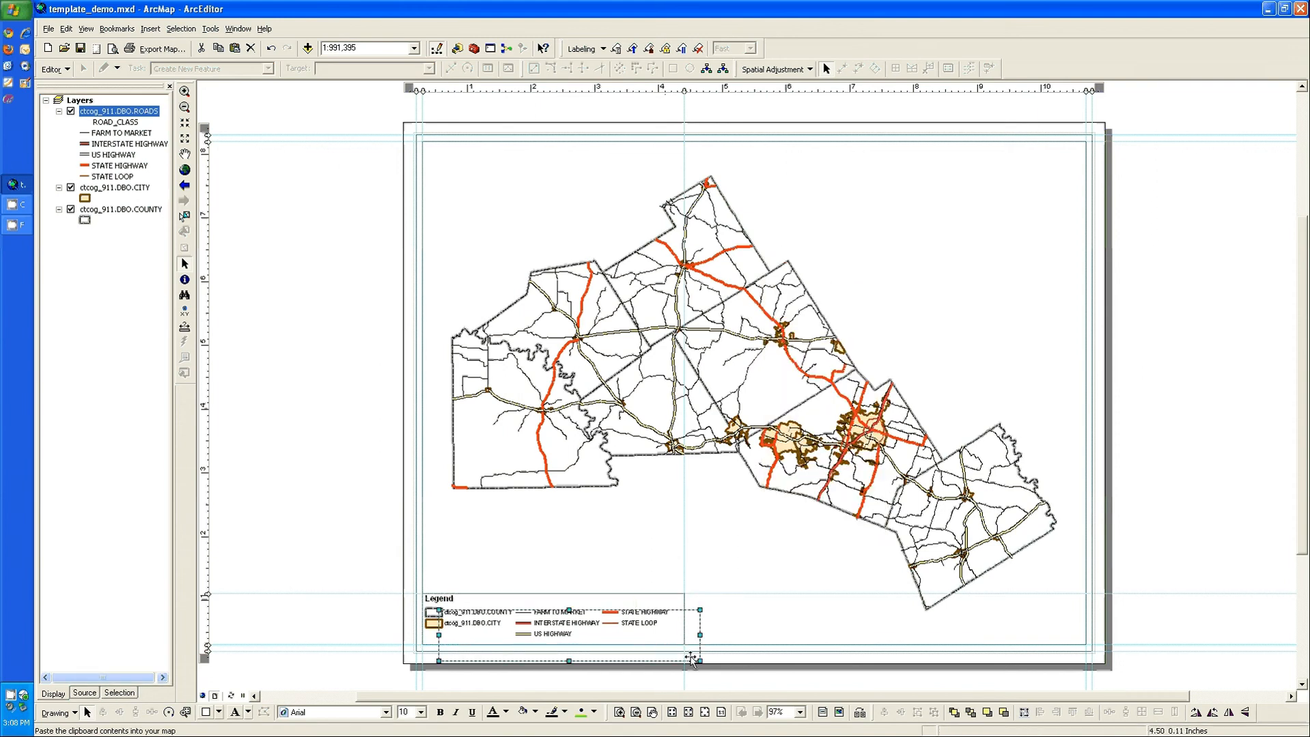
drag(670, 634, 932, 633)
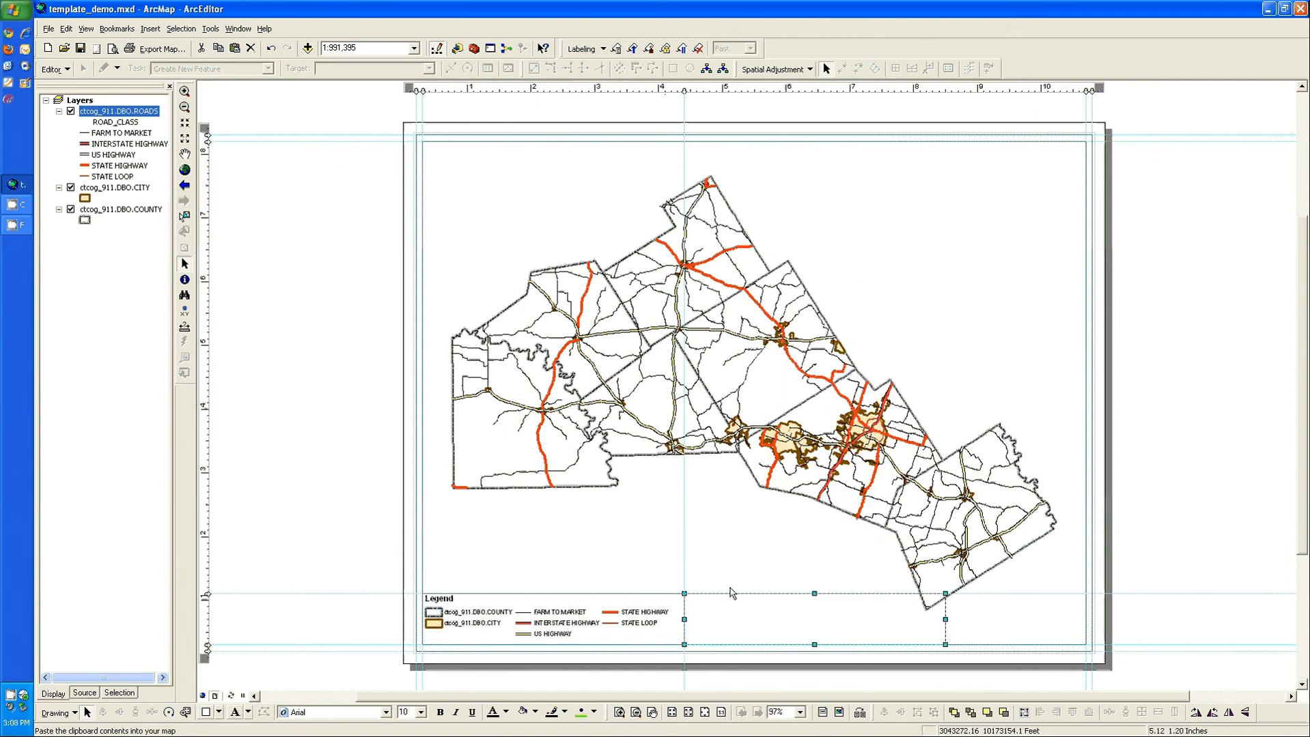
click(693, 603)
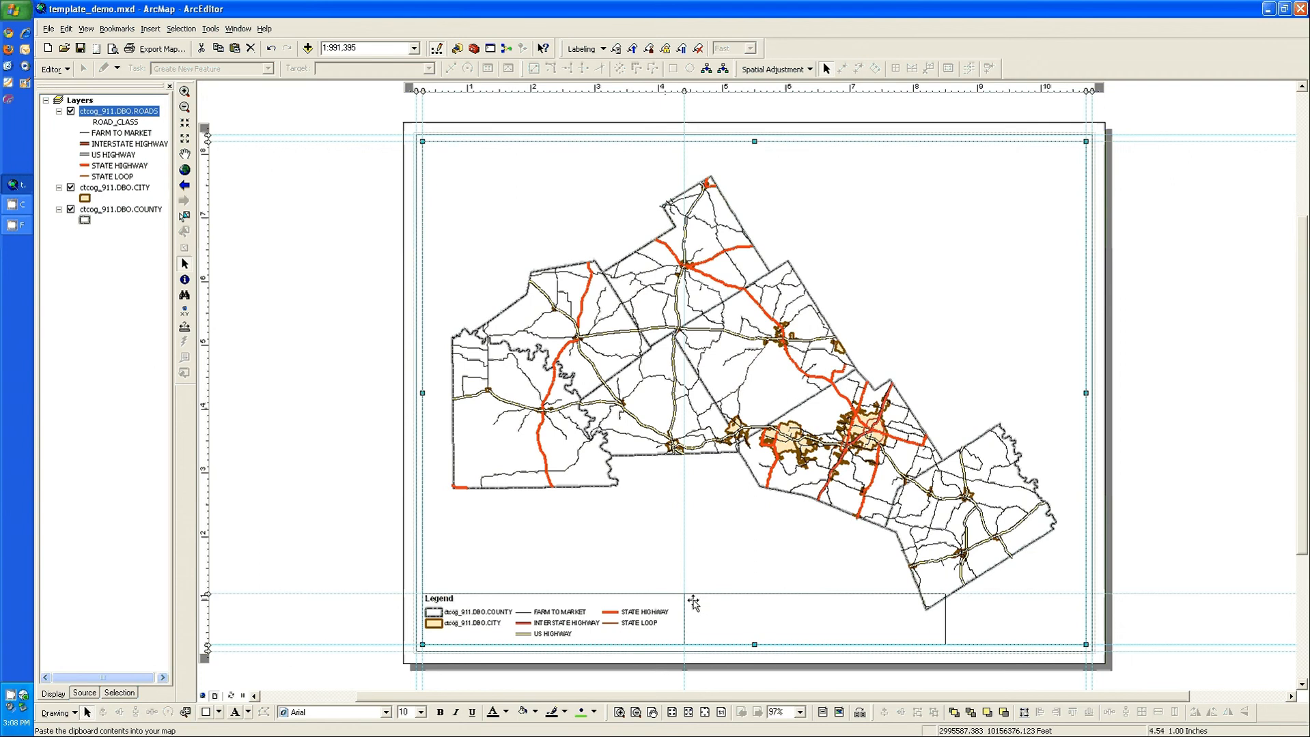
click(618, 712)
drag(687, 571, 704, 604)
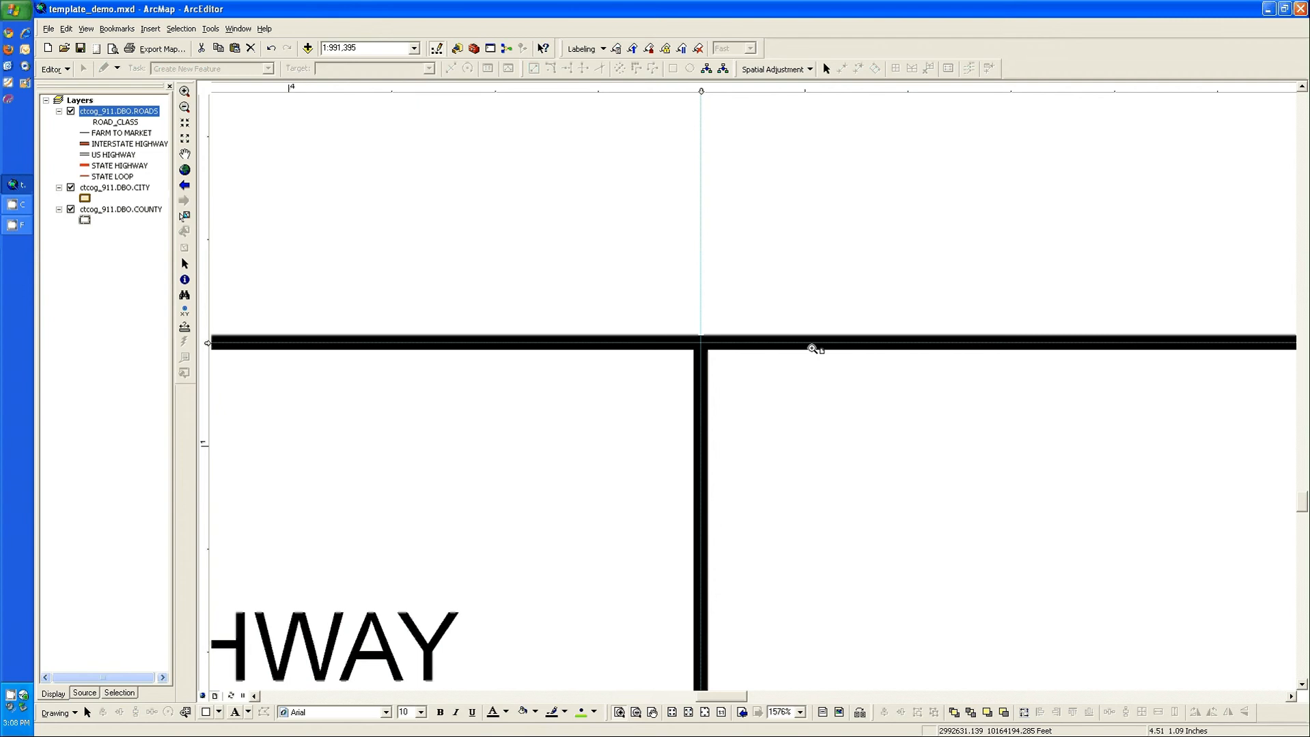
click(704, 712)
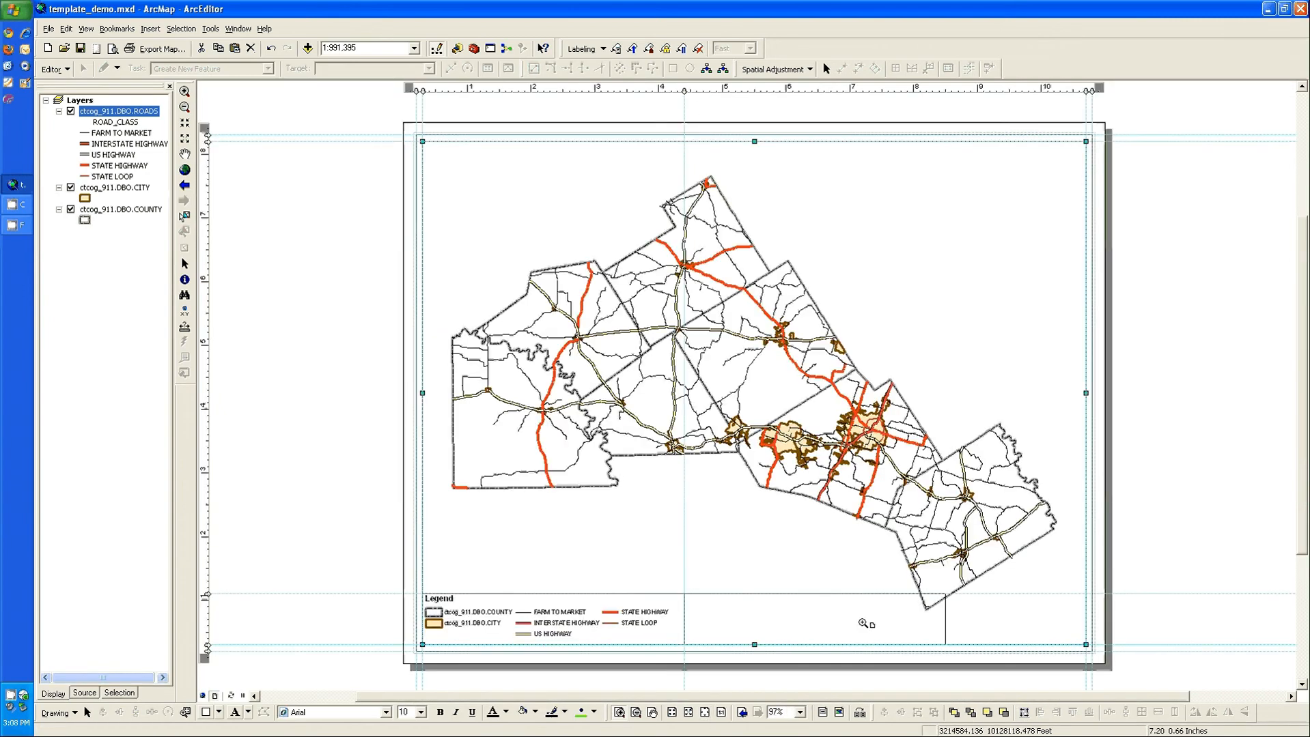
Step: Narrow the copied rectangle to about 1 inch wide, add a vertical guide at its right edge, and snap that edge to it
click(915, 620)
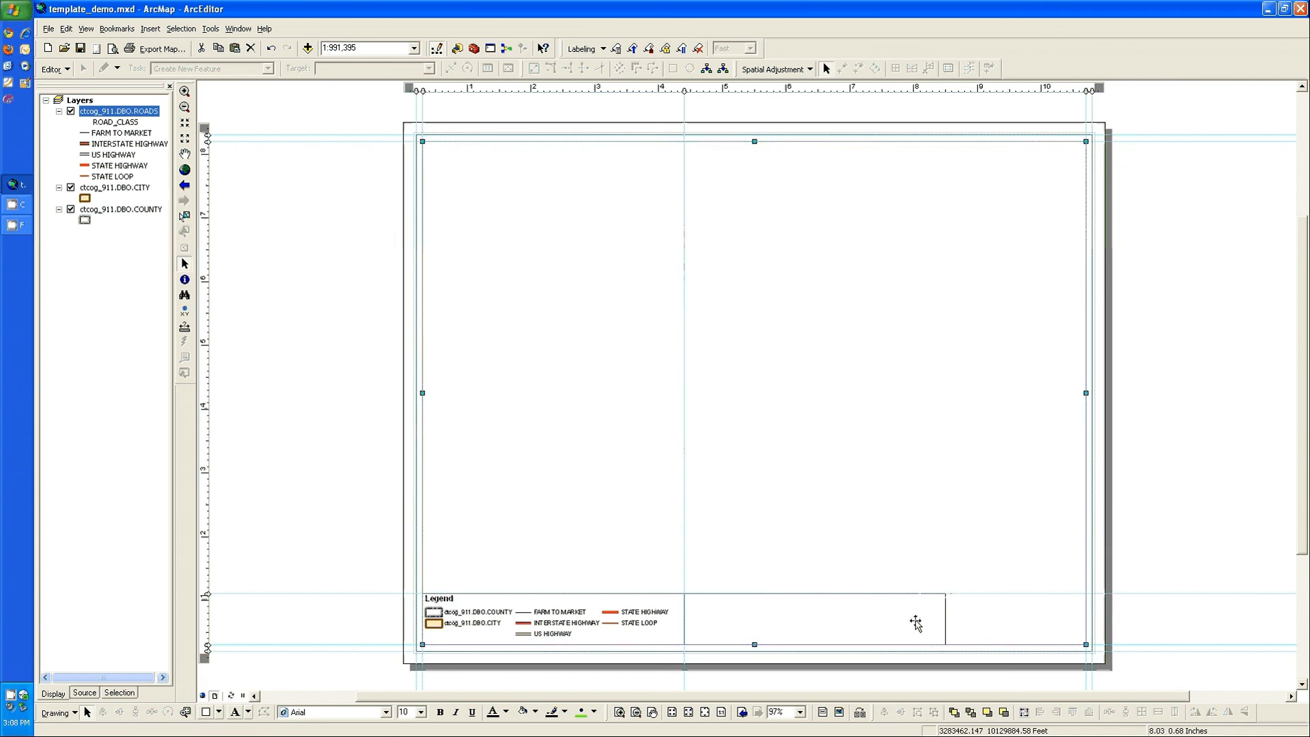
drag(945, 620, 749, 620)
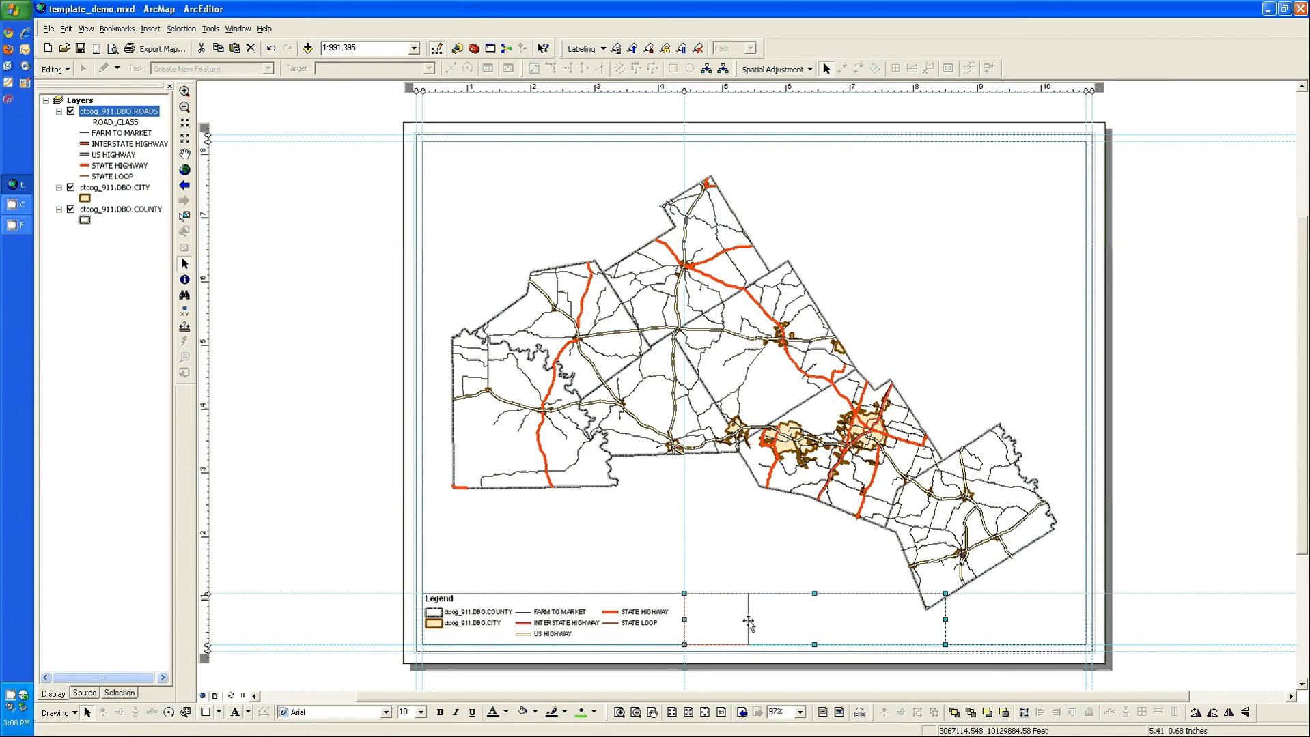
click(748, 89)
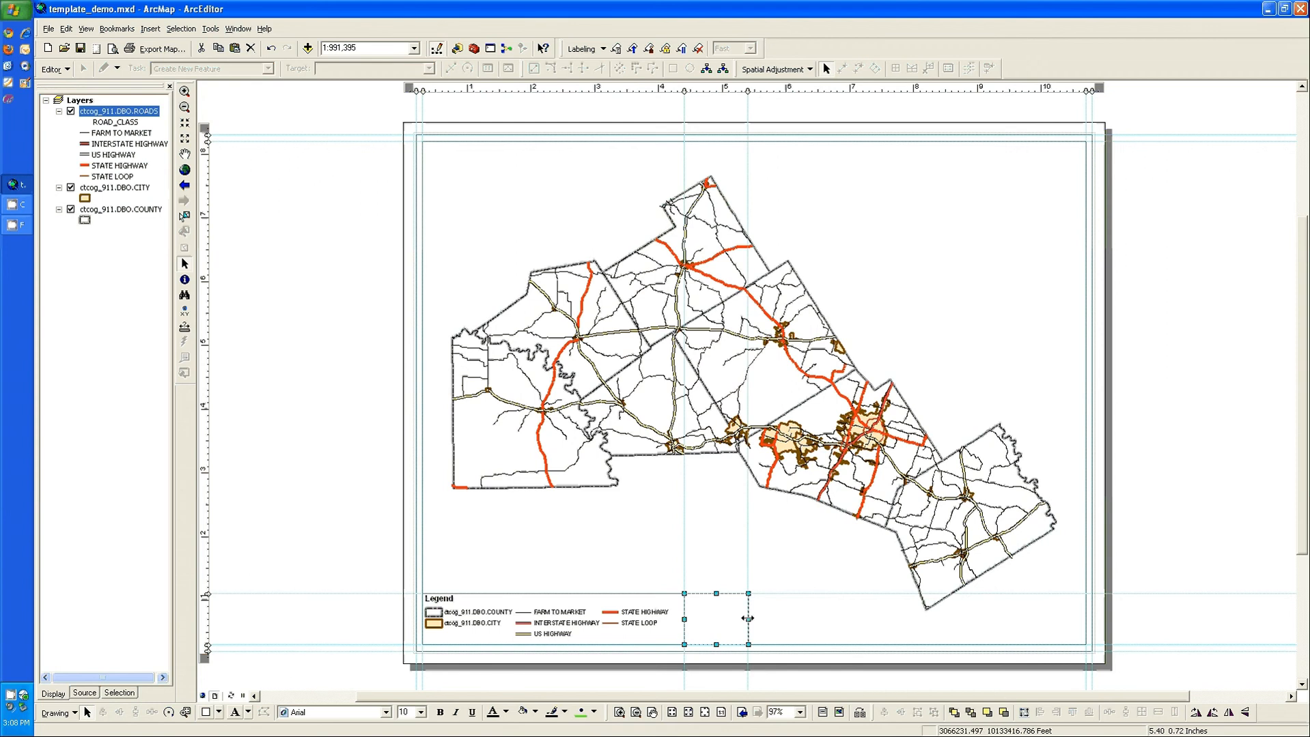
drag(747, 619, 743, 619)
Step: Insert the ESRI North 7 north arrow and place it inside the small rectangle beside the legend
click(156, 30)
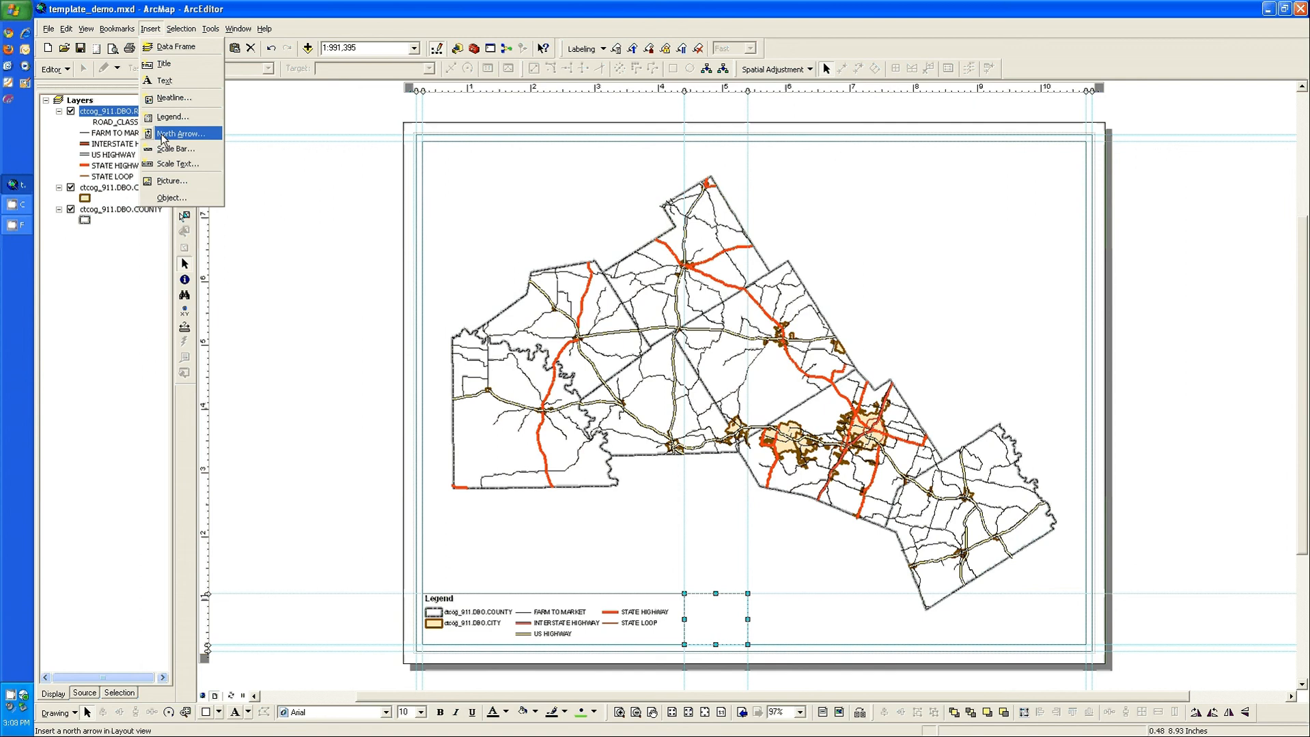
click(167, 130)
click(80, 242)
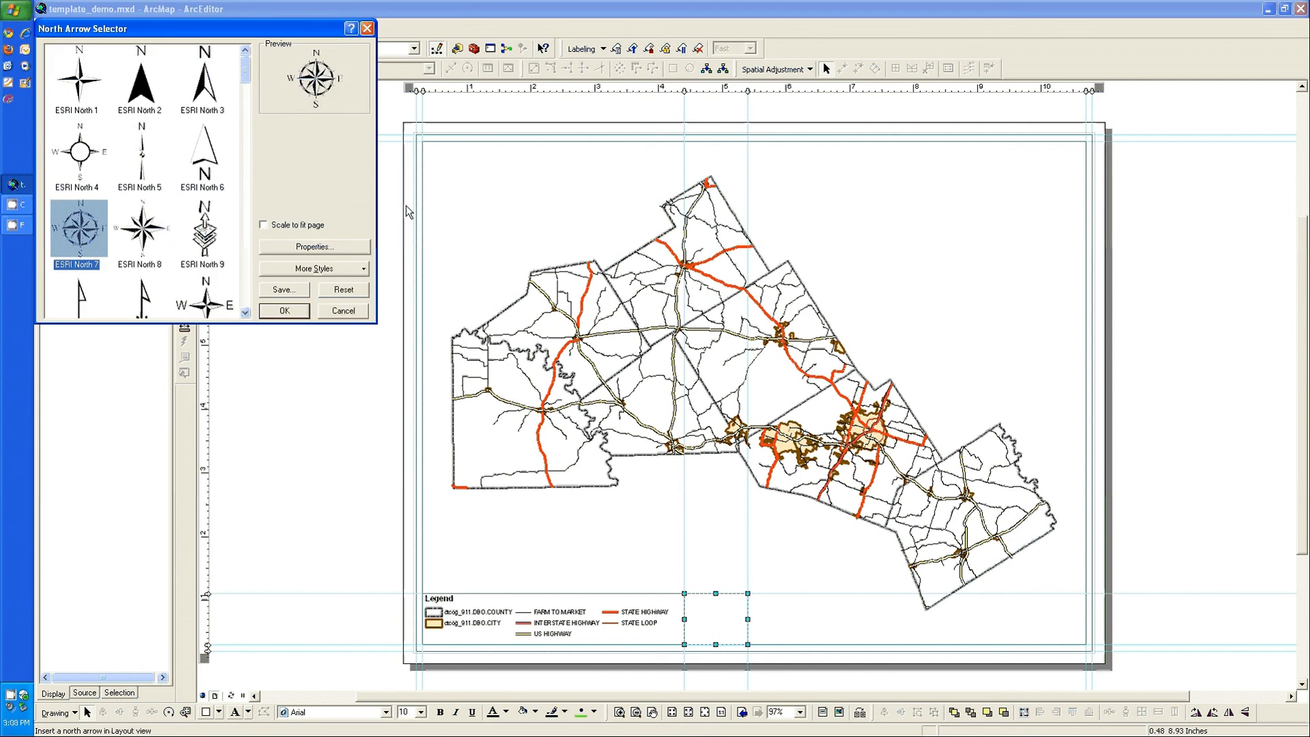
click(284, 312)
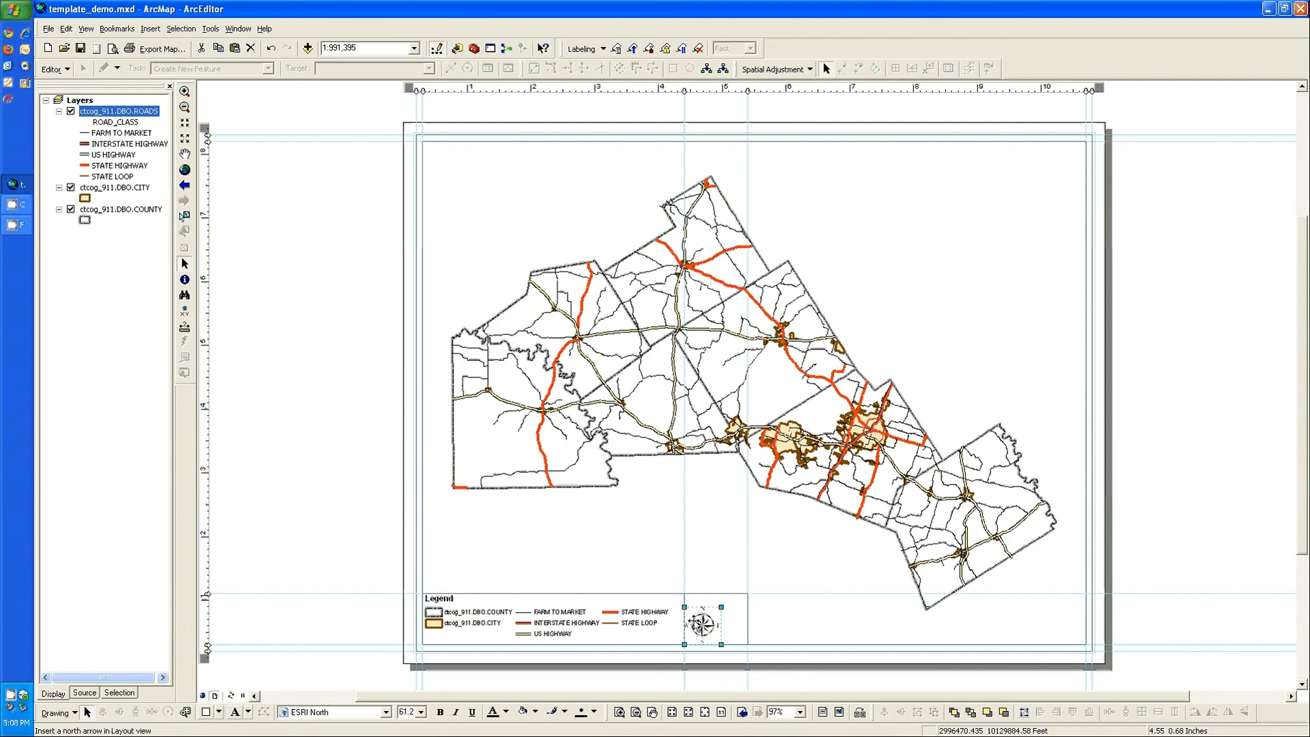
Step: Align the north arrow and the small rectangle to each other's horizontal and vertical centers
shift+click(738, 612)
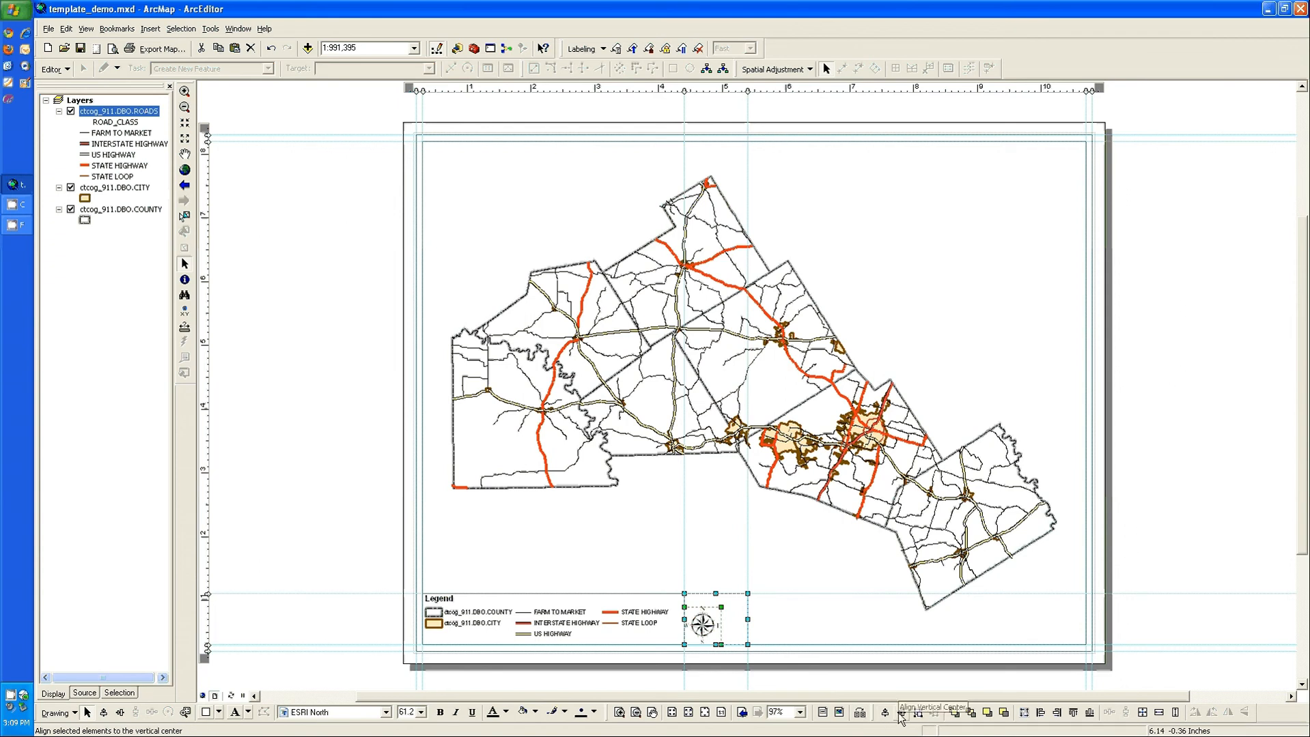
right_click(734, 609)
mouse_move(772, 551)
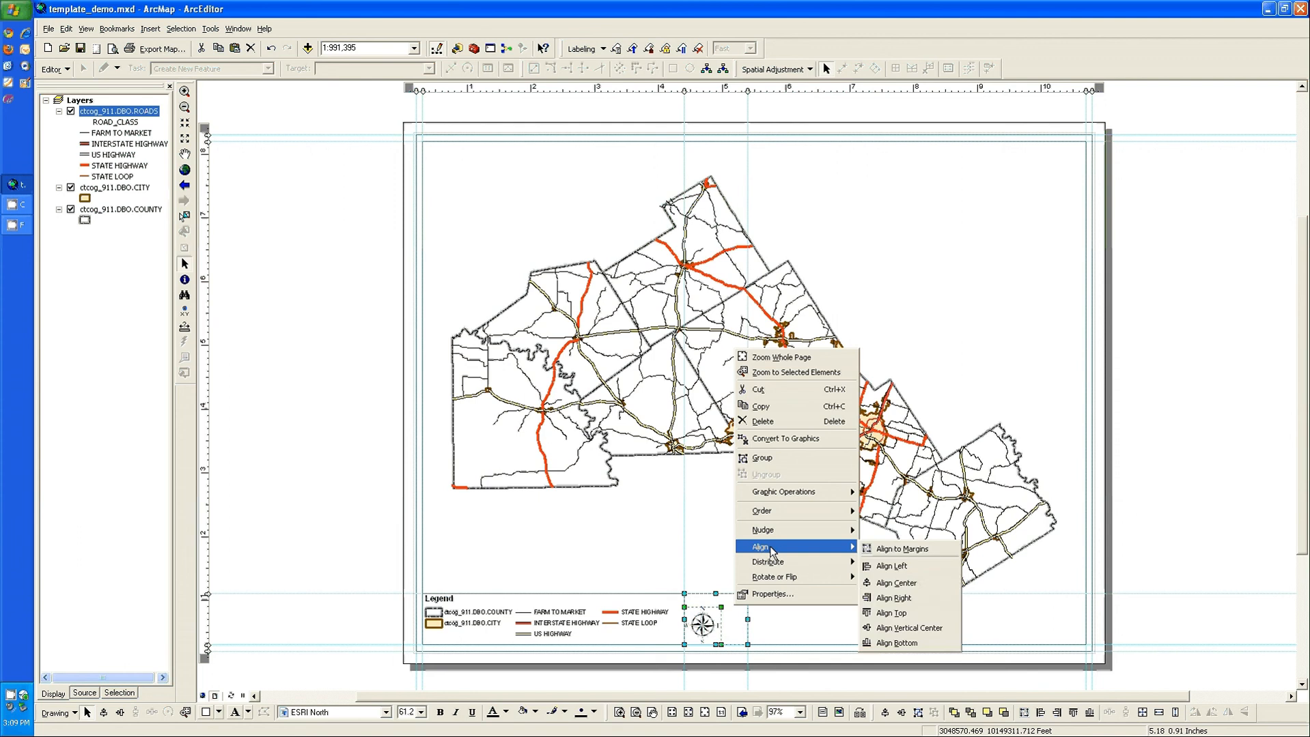
click(896, 583)
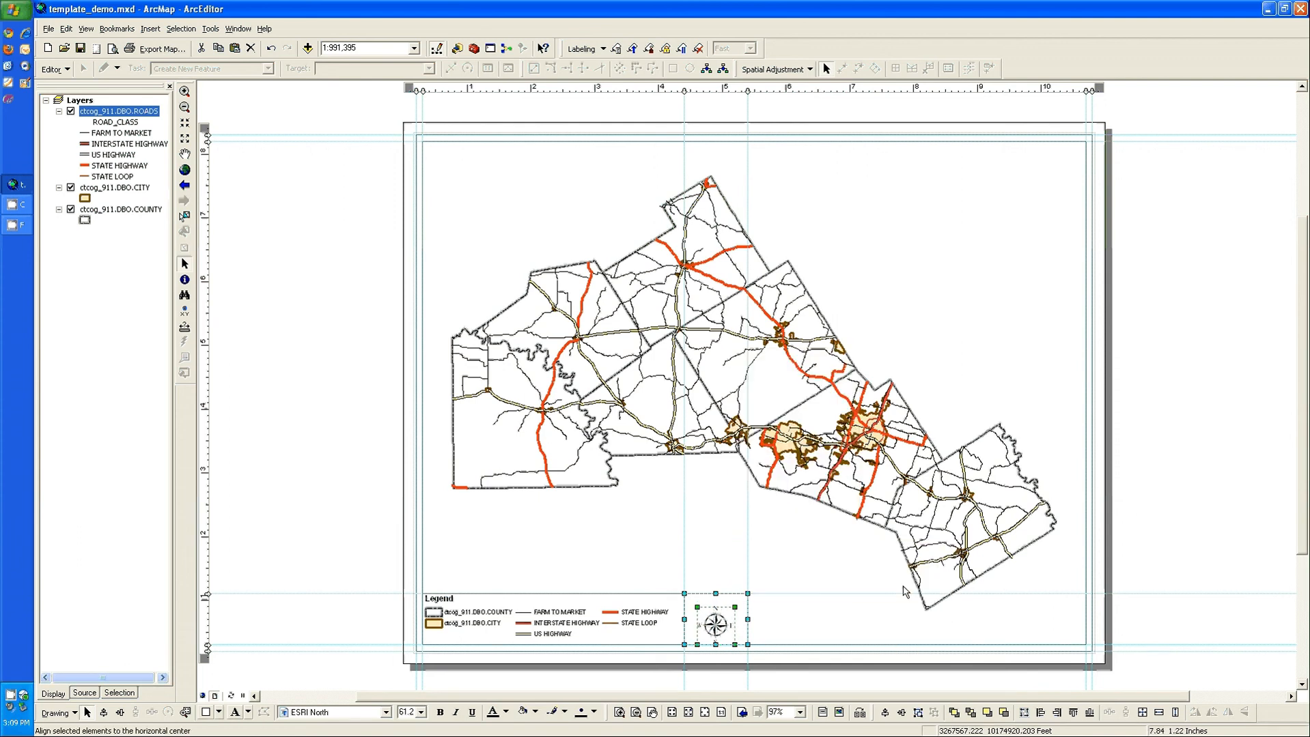
right_click(732, 601)
mouse_move(778, 540)
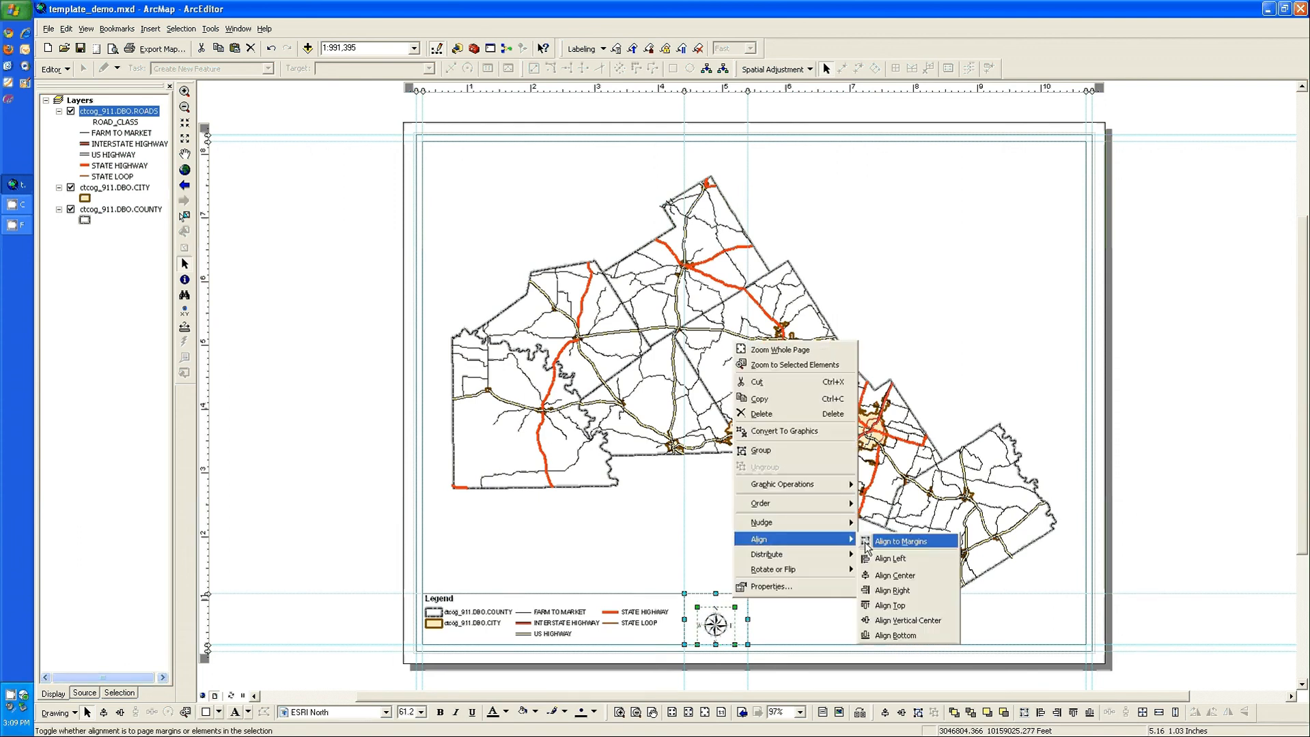
click(911, 621)
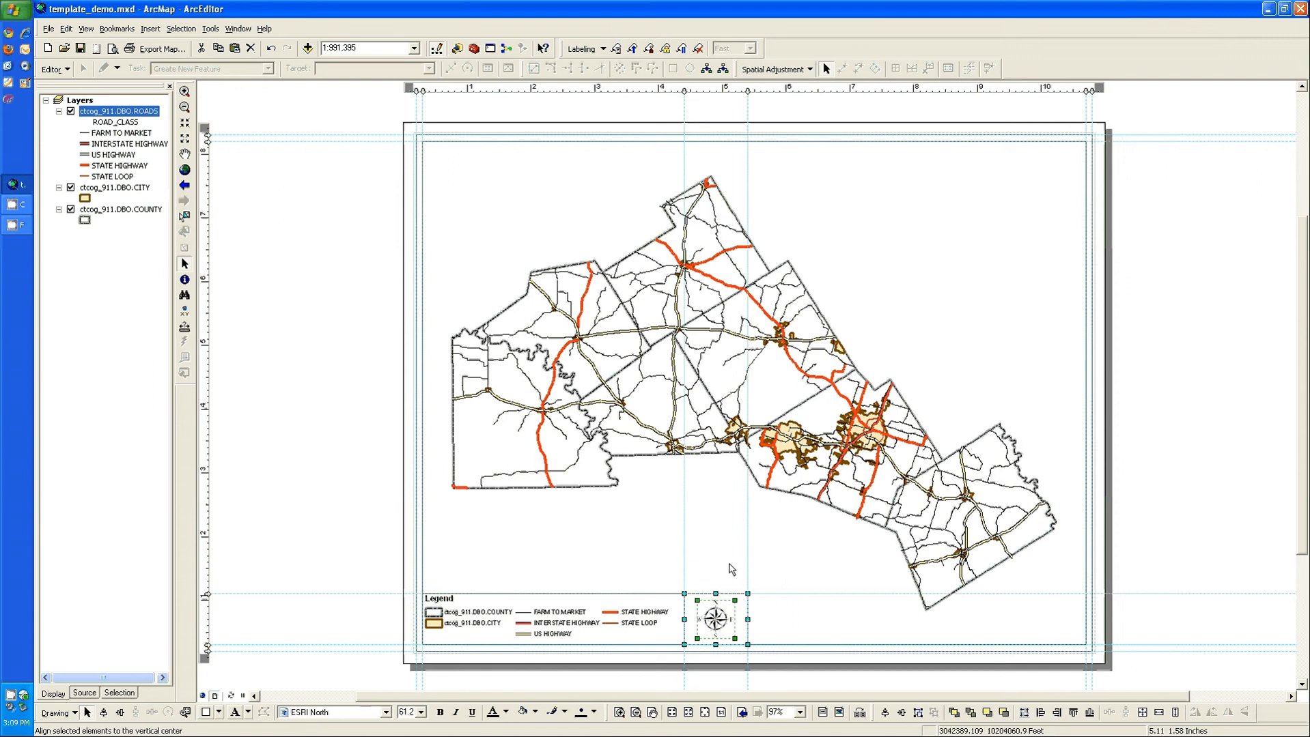
Step: Group the north arrow with its surrounding rectangle
click(918, 712)
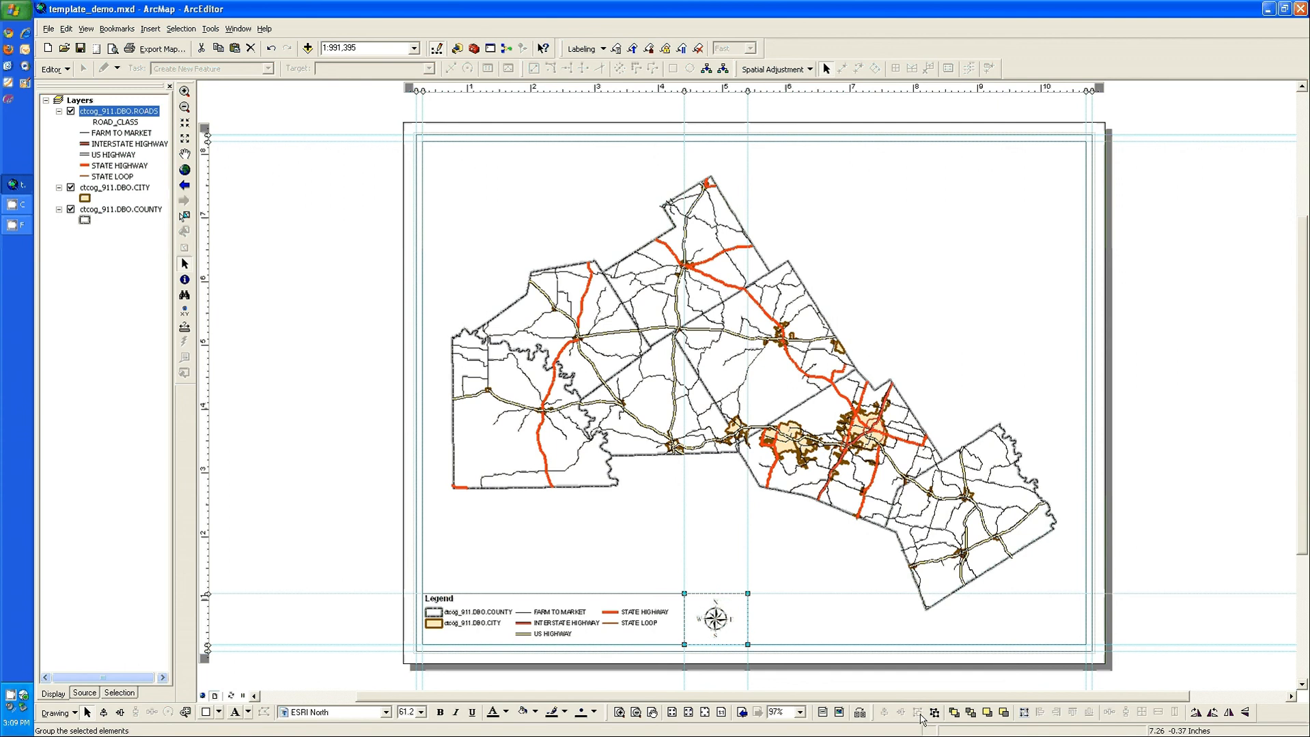
right_click(714, 609)
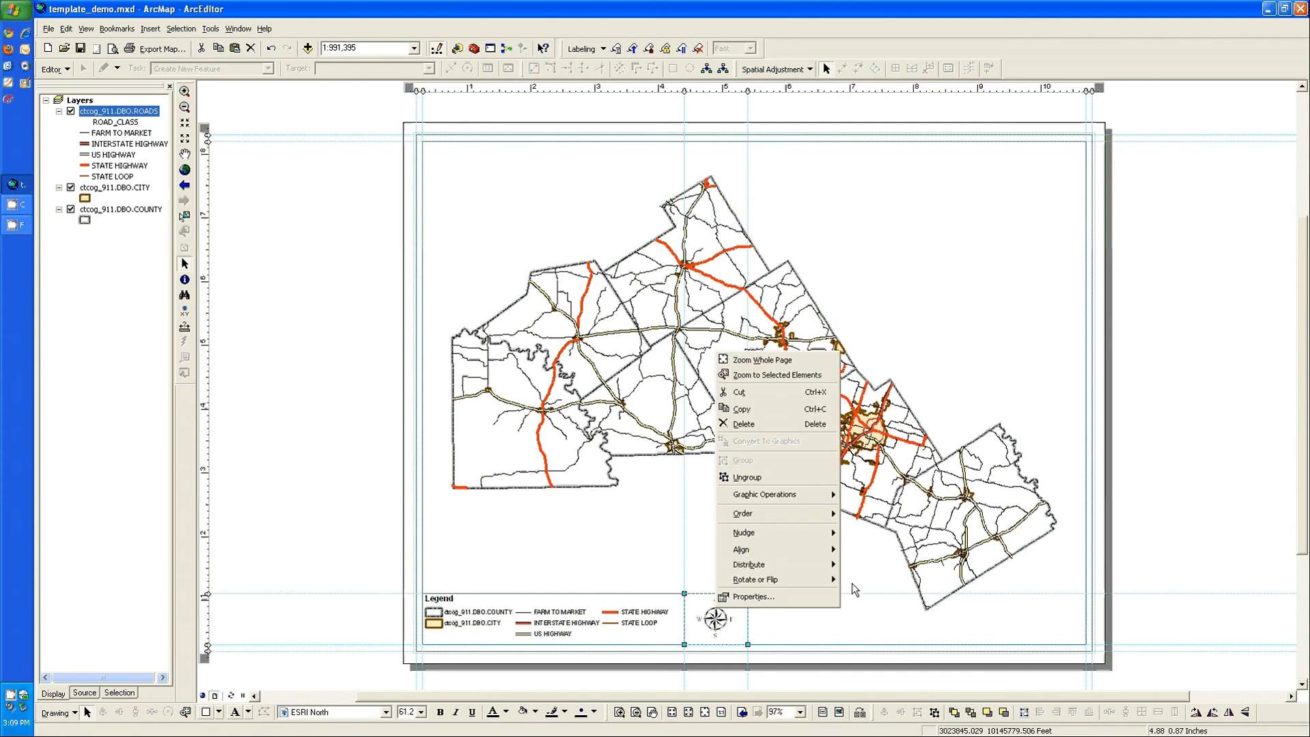
click(863, 568)
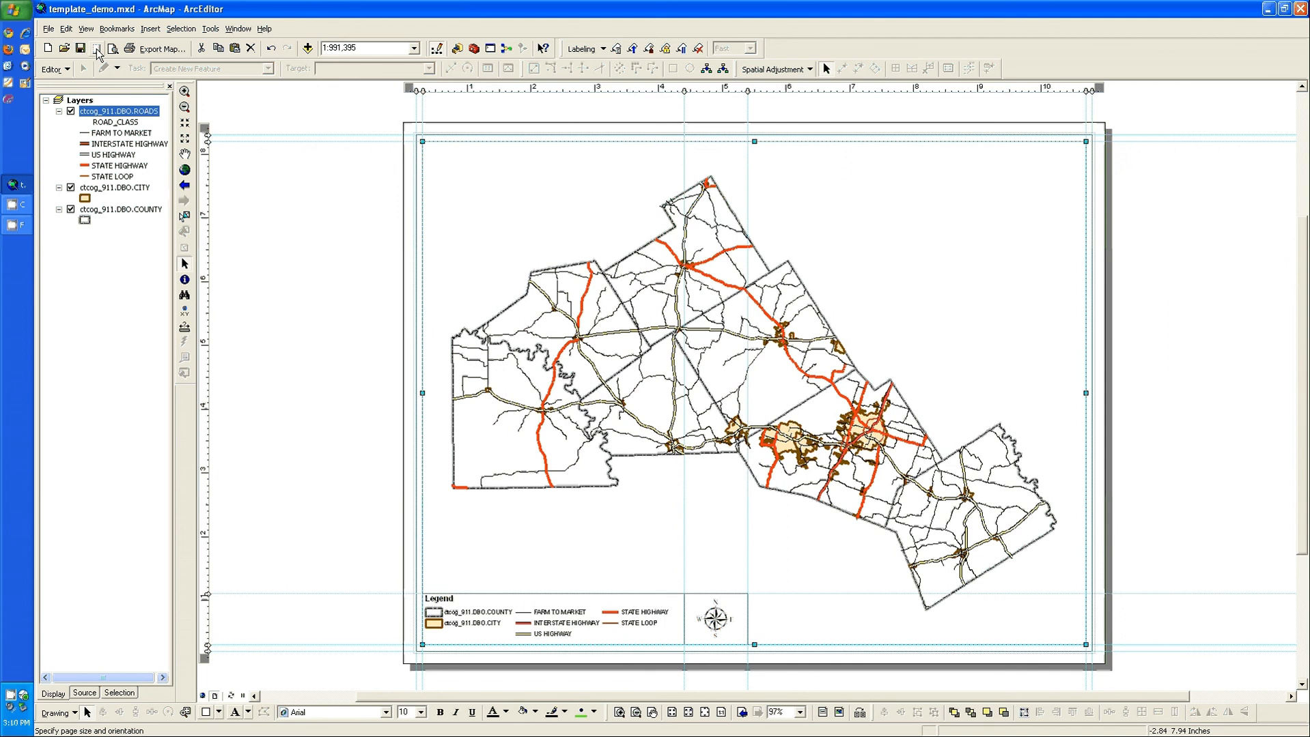
Step: Open ctcog_basemap_8.5x11_landscape.mxd from the basemaps folder under templates on the F: drive, saving the changes to template_demo.mxd
click(64, 48)
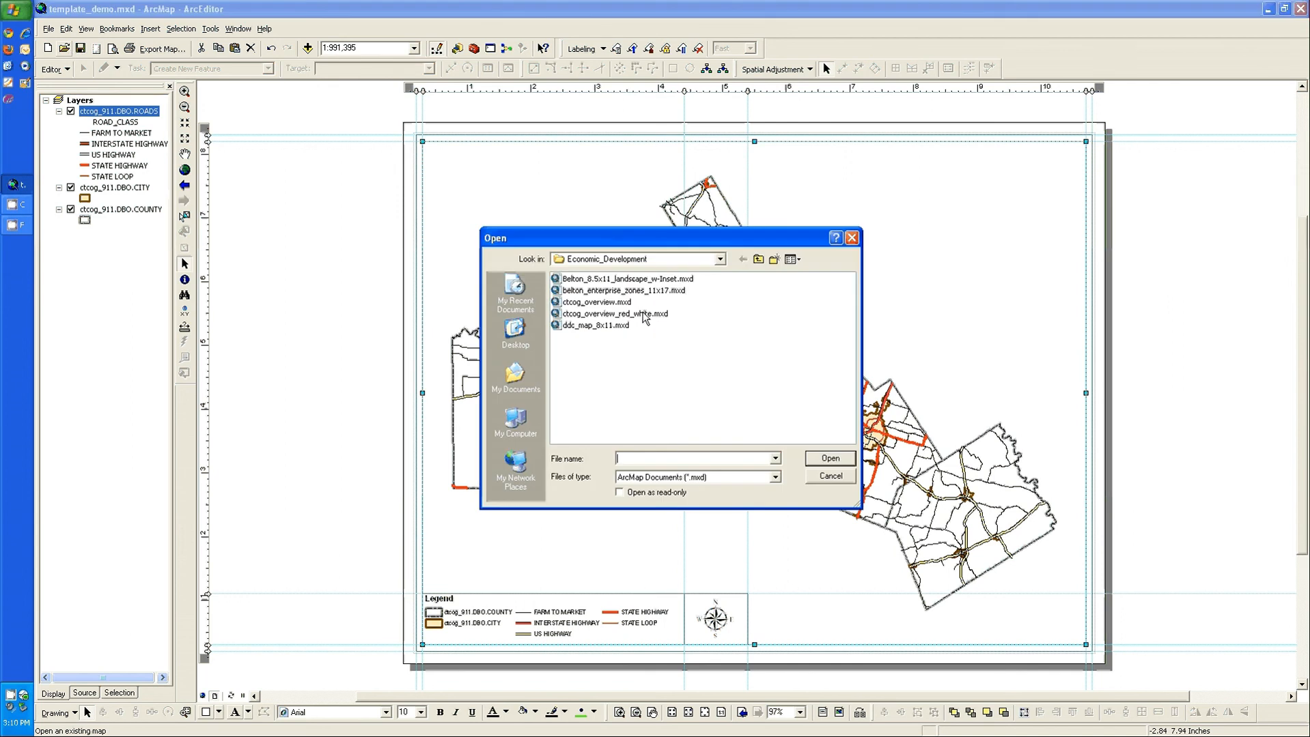
click(759, 260)
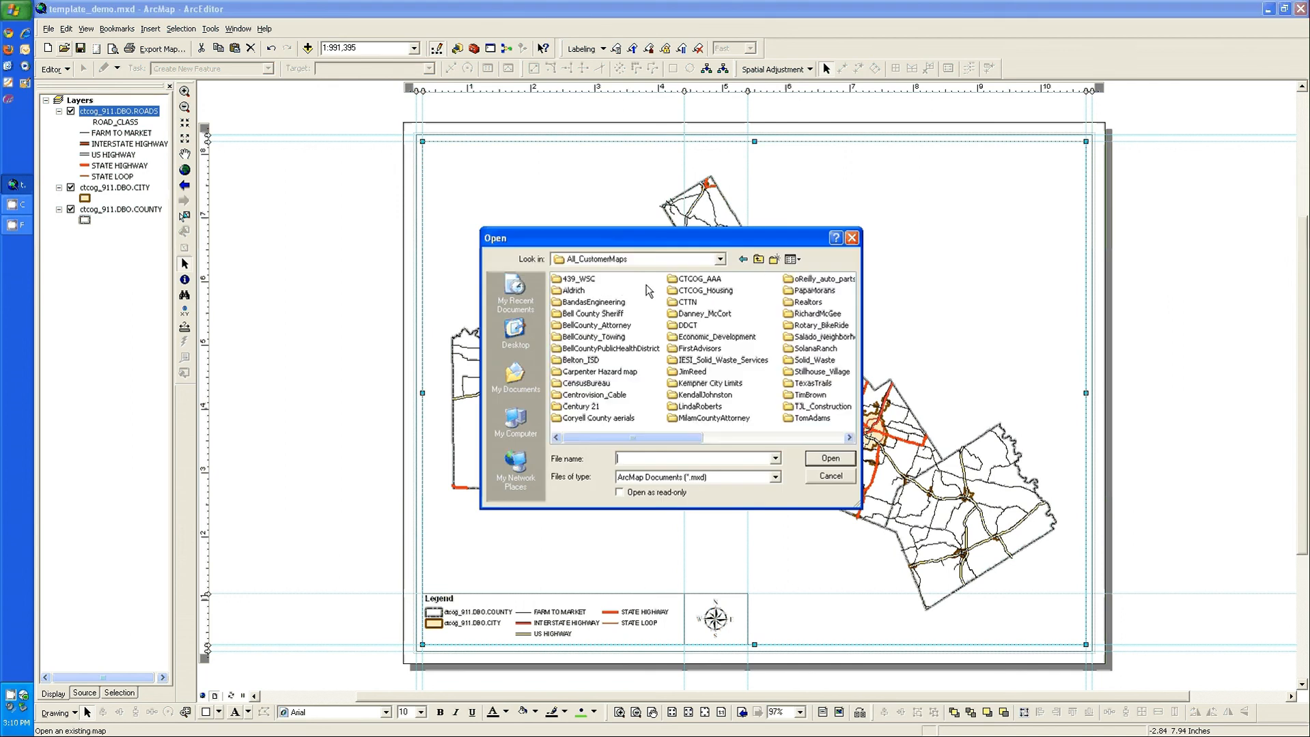
click(759, 260)
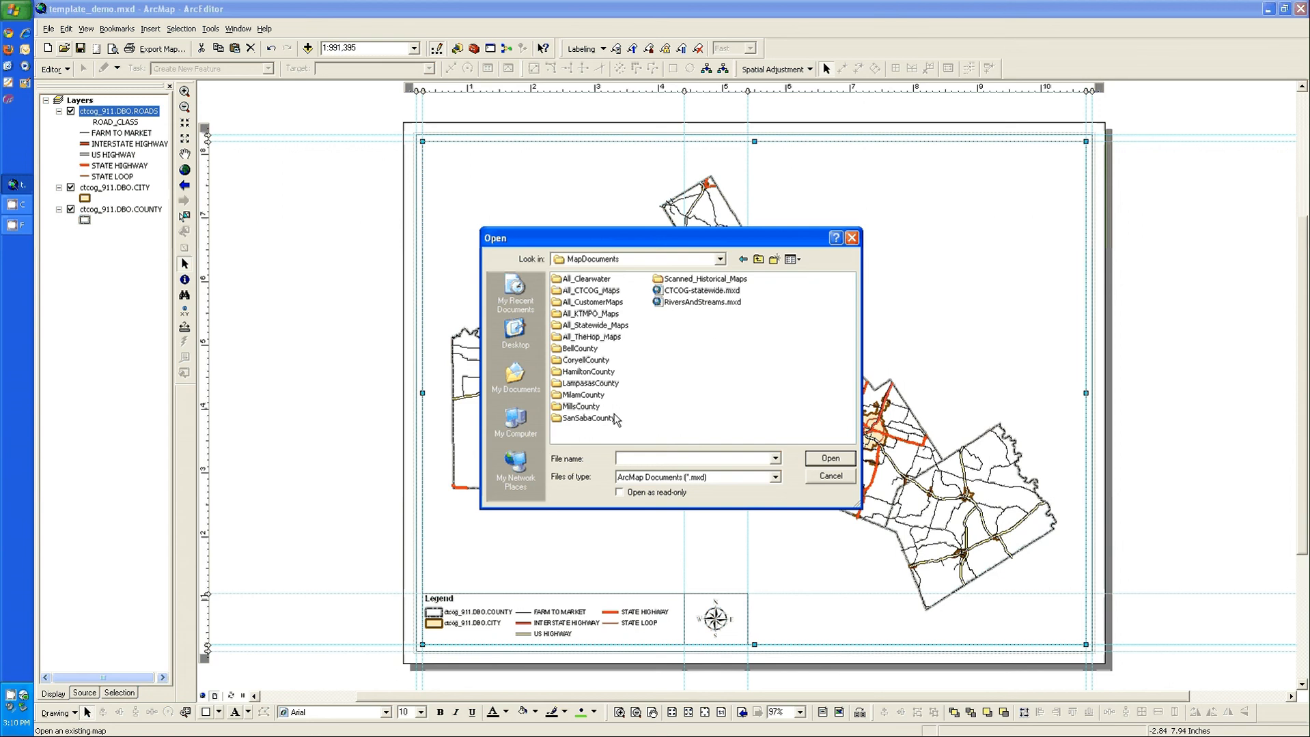
click(759, 260)
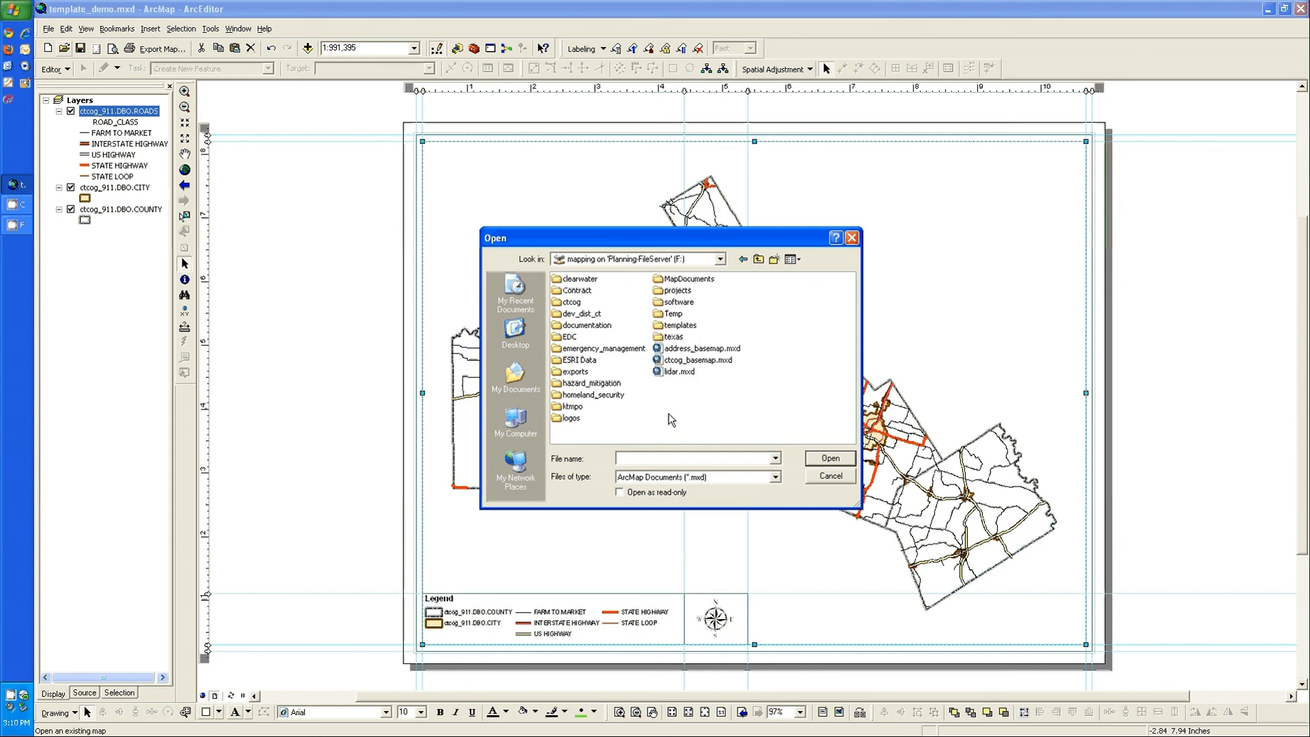
double_click(676, 326)
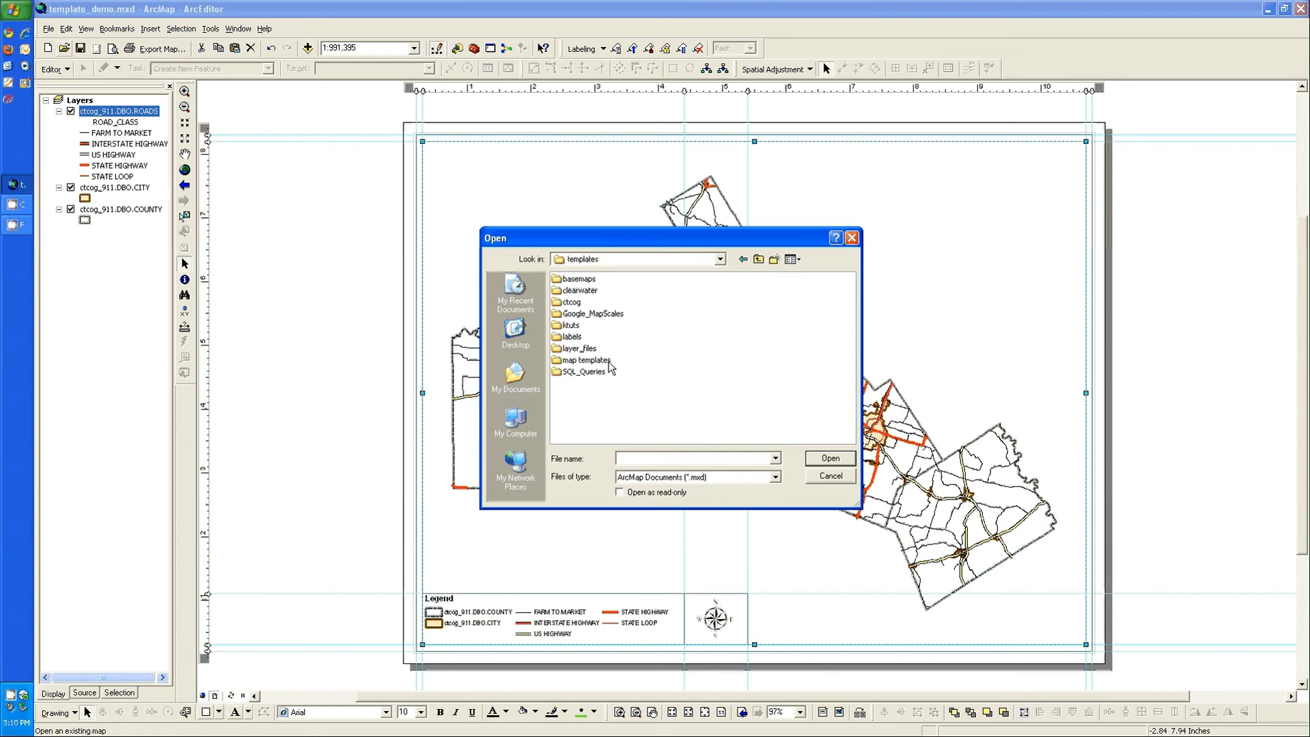
double_click(585, 278)
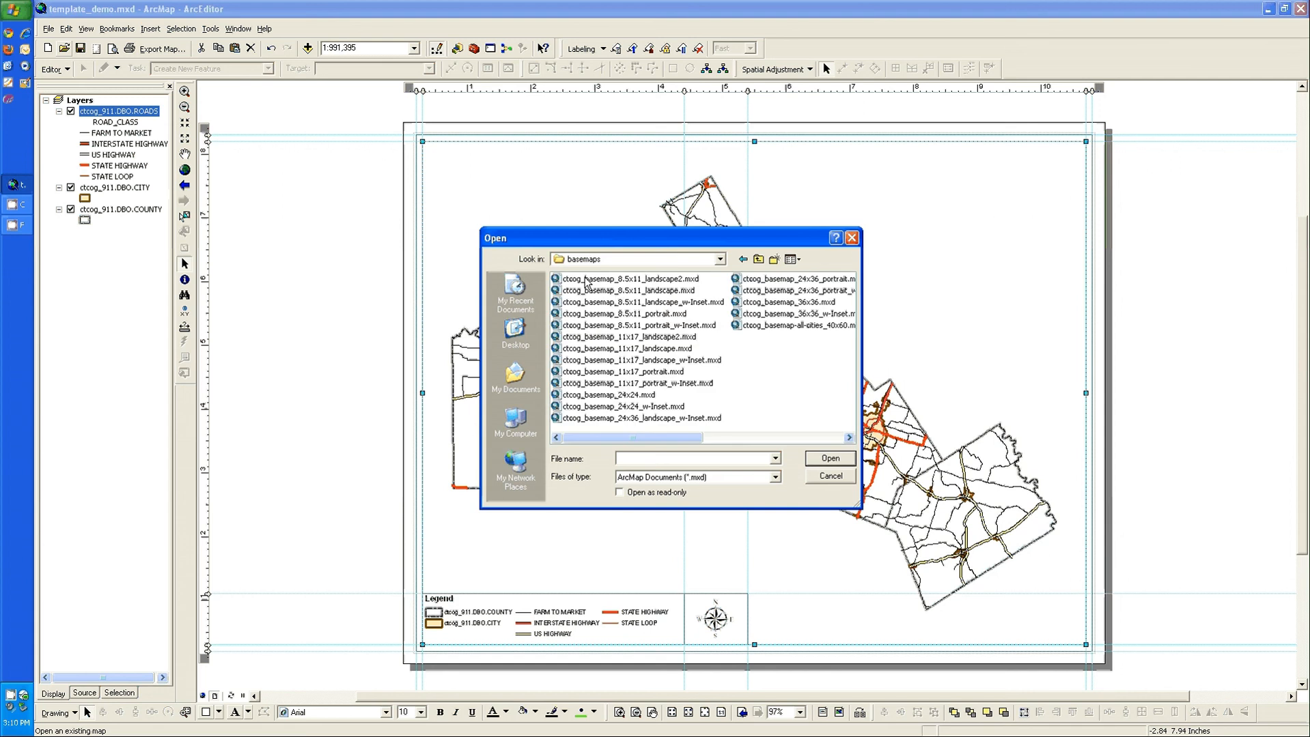
click(623, 292)
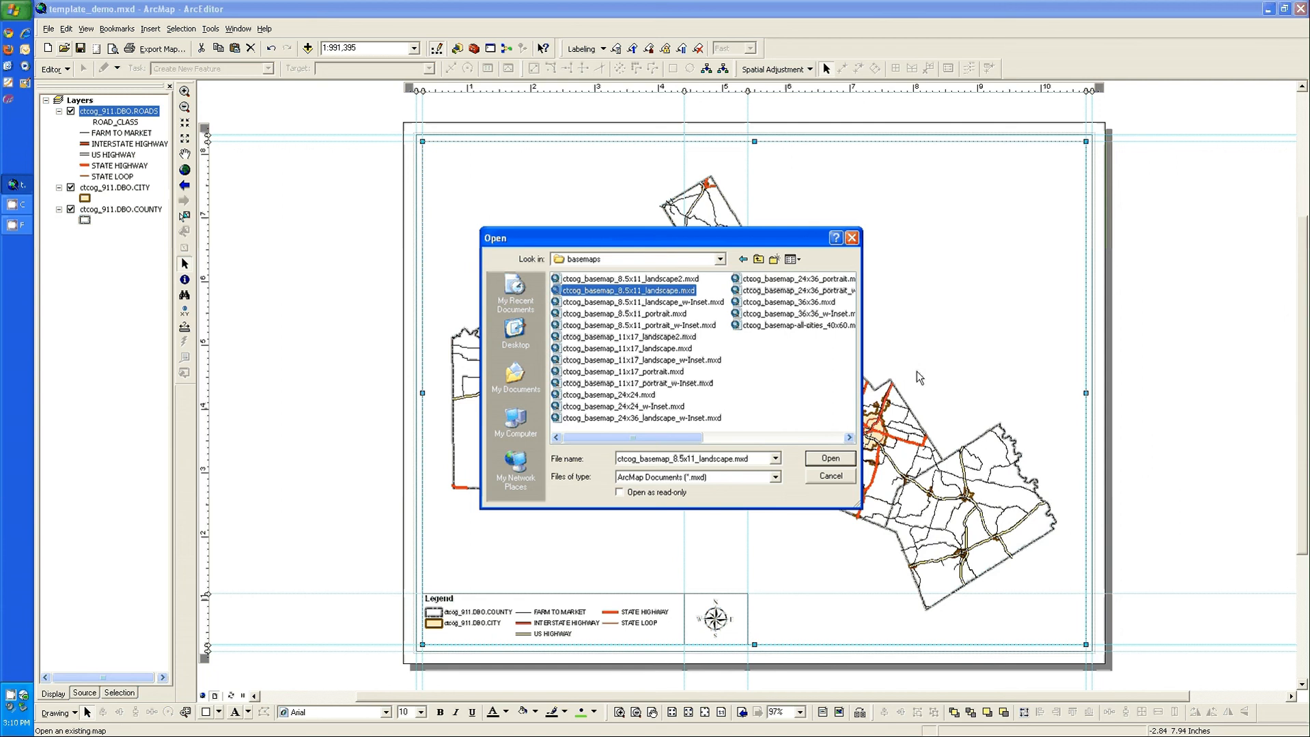
click(839, 464)
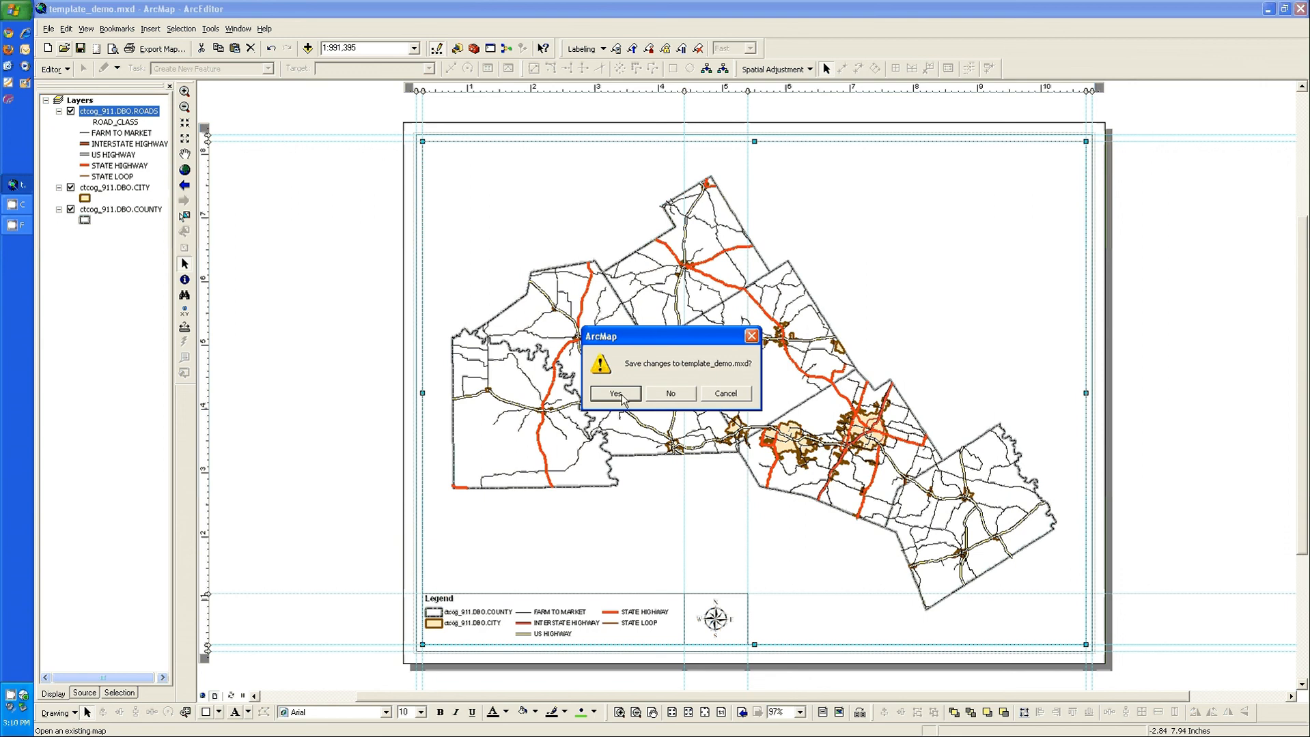
click(620, 400)
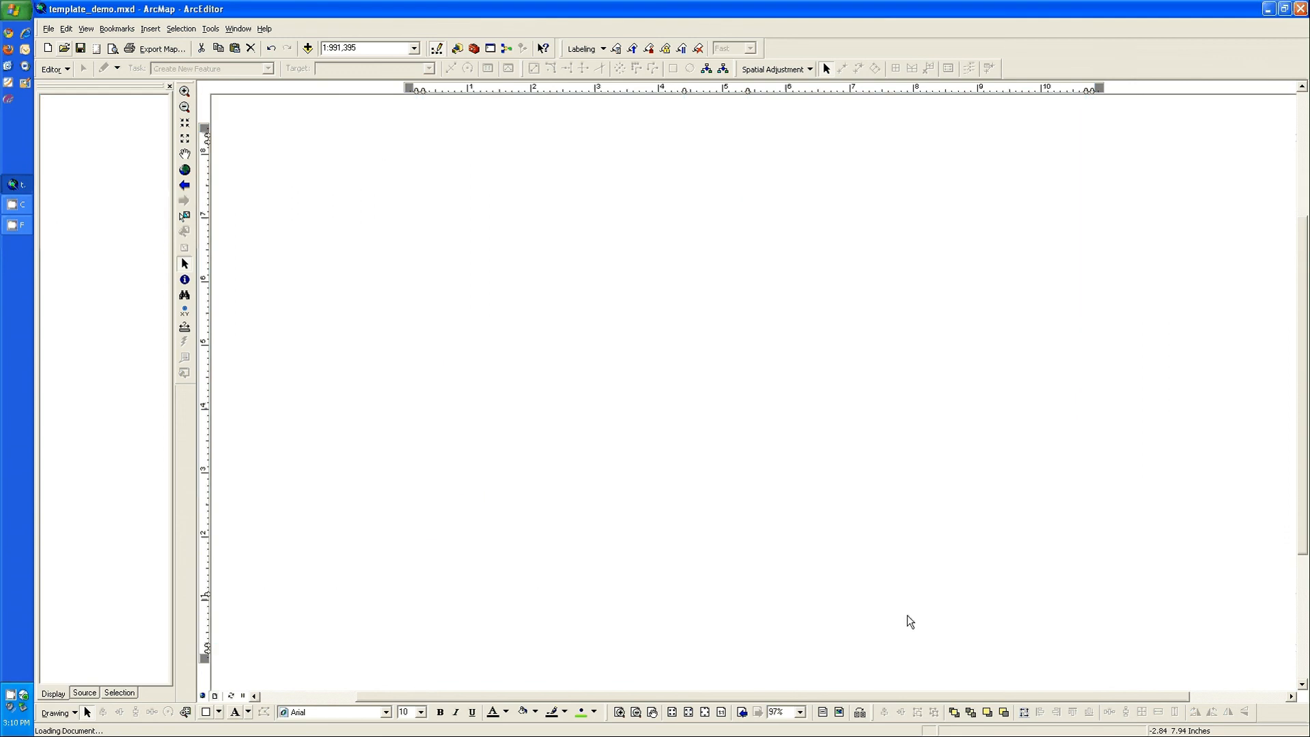